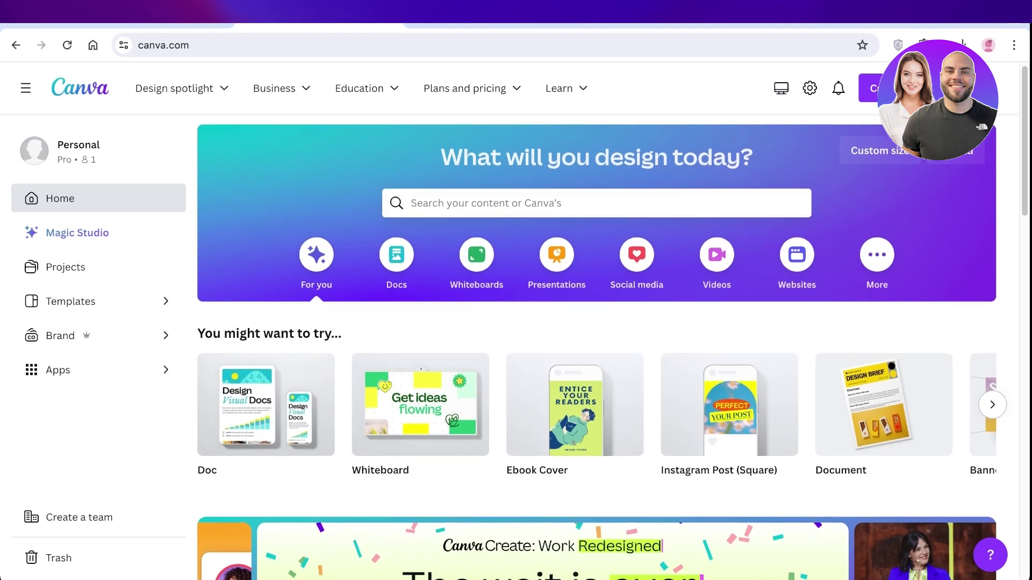
pyautogui.scroll(-1, 557, 205)
pyautogui.scroll(1, 557, 206)
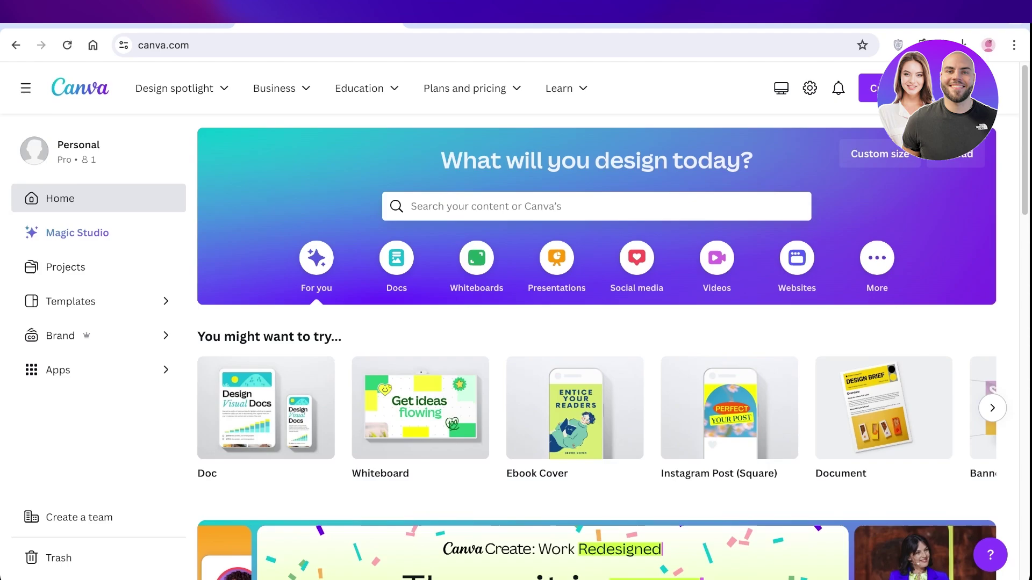
pyautogui.scroll(-4, 476, 261)
pyautogui.scroll(4, 476, 261)
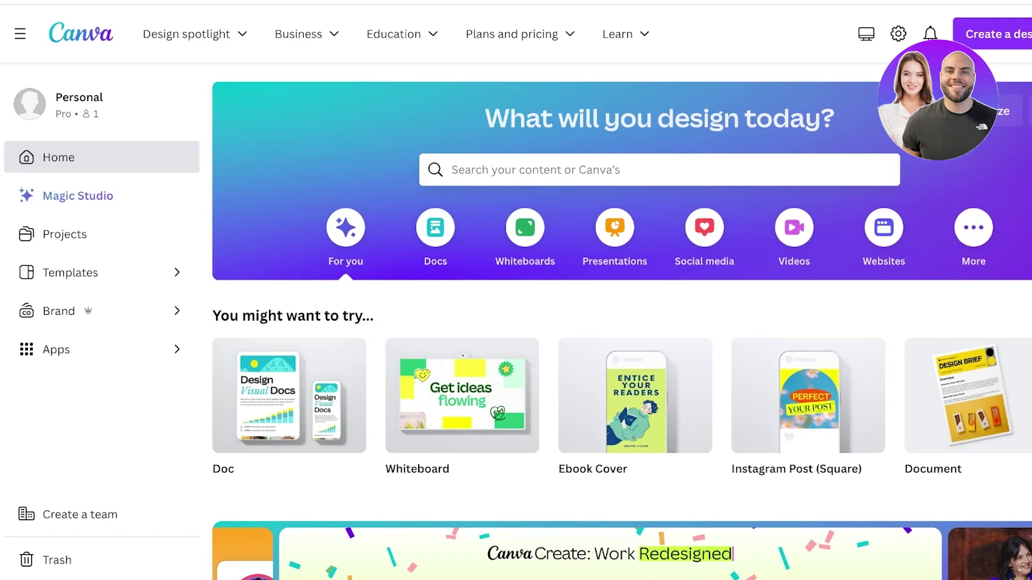
# - Create a new blank presentation design and search its templates for "makeup"
pyautogui.click(614, 227)
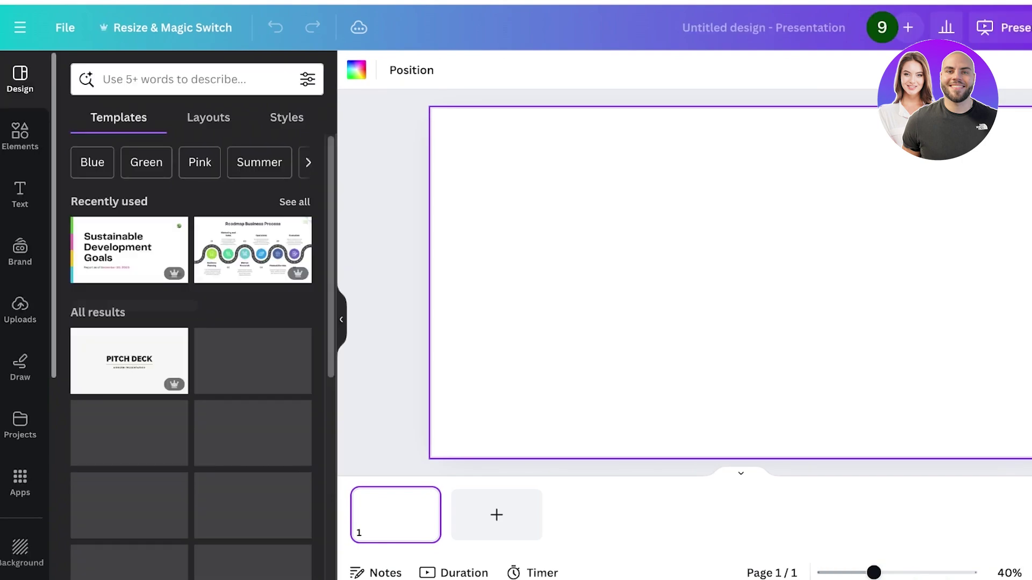
pyautogui.click(197, 79)
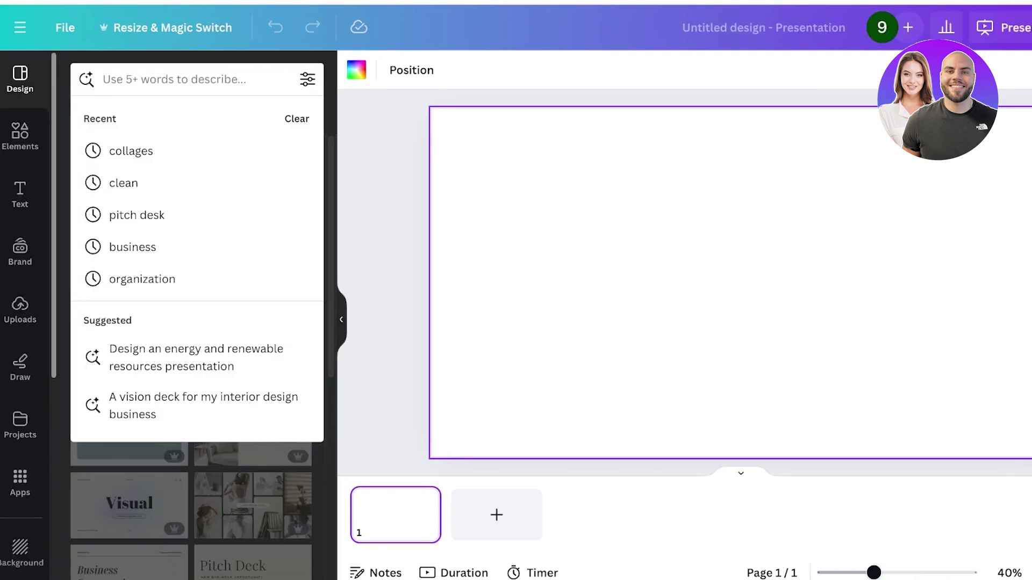
pyautogui.write('makeup')
pyautogui.press('Return')
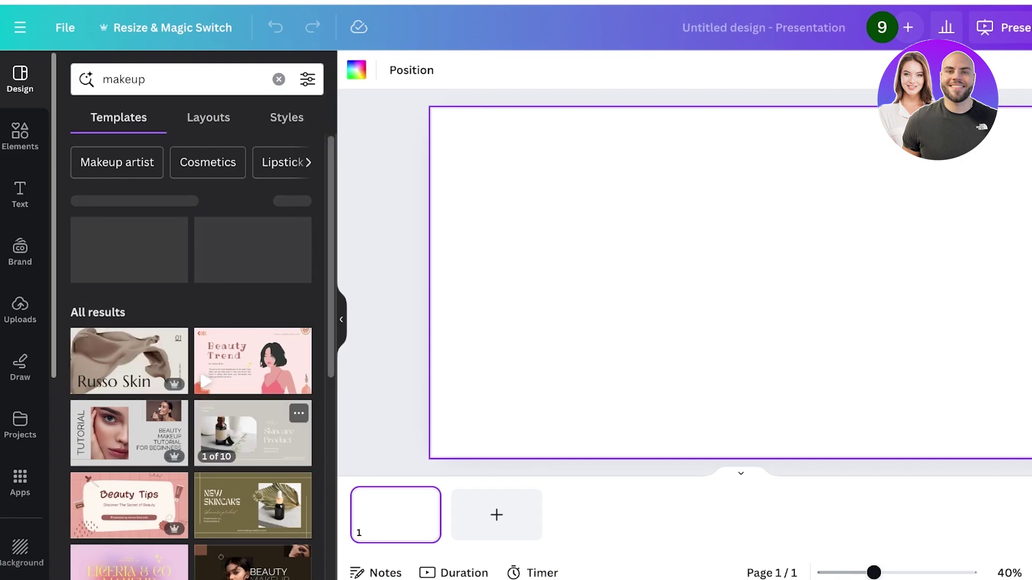
# - Apply the cover page of the Gray Brown Minimalist Beauty Presentation template to page 1
pyautogui.scroll(-3, 129, 360)
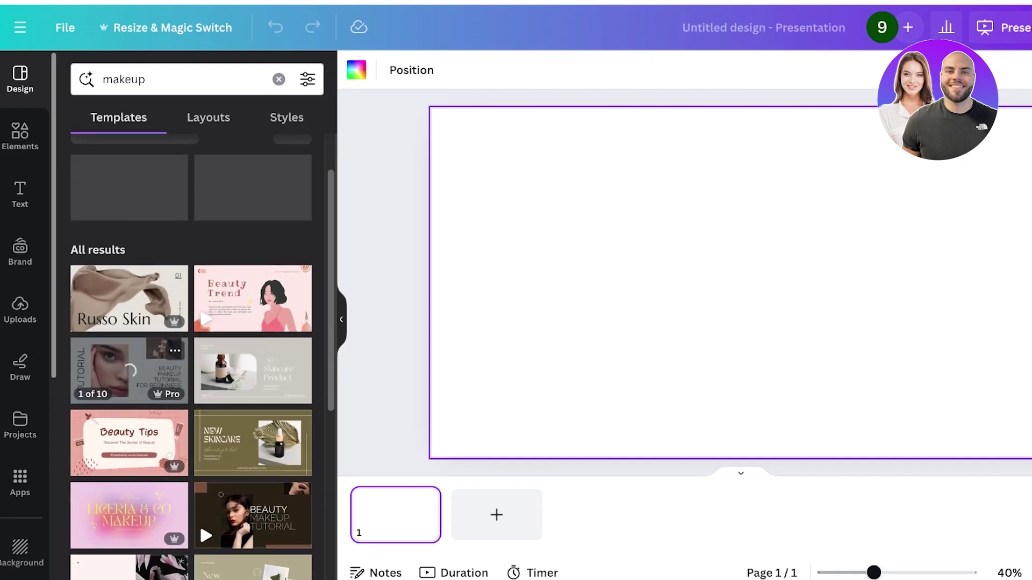
pyautogui.click(129, 359)
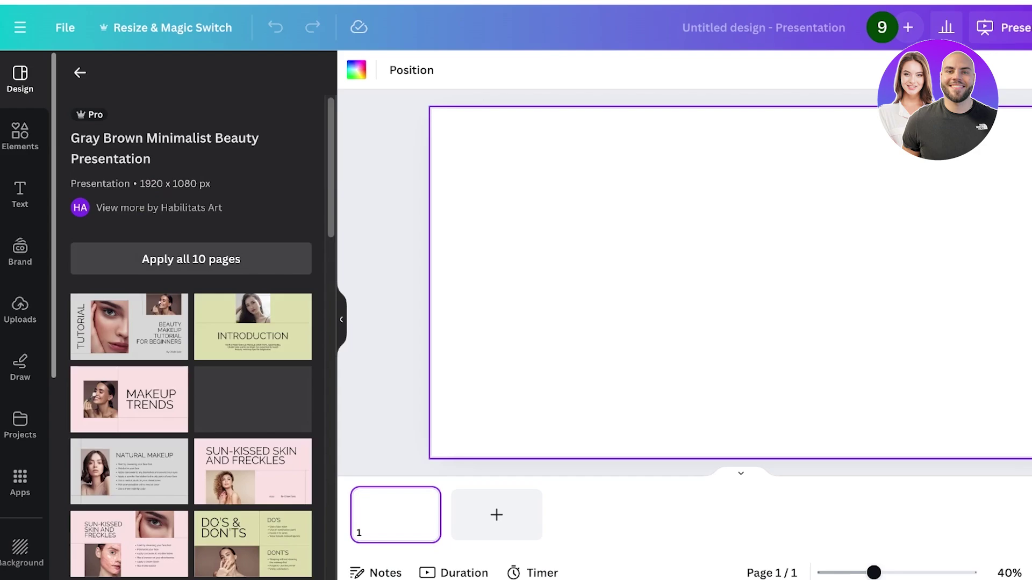
pyautogui.click(129, 327)
pyautogui.click(79, 72)
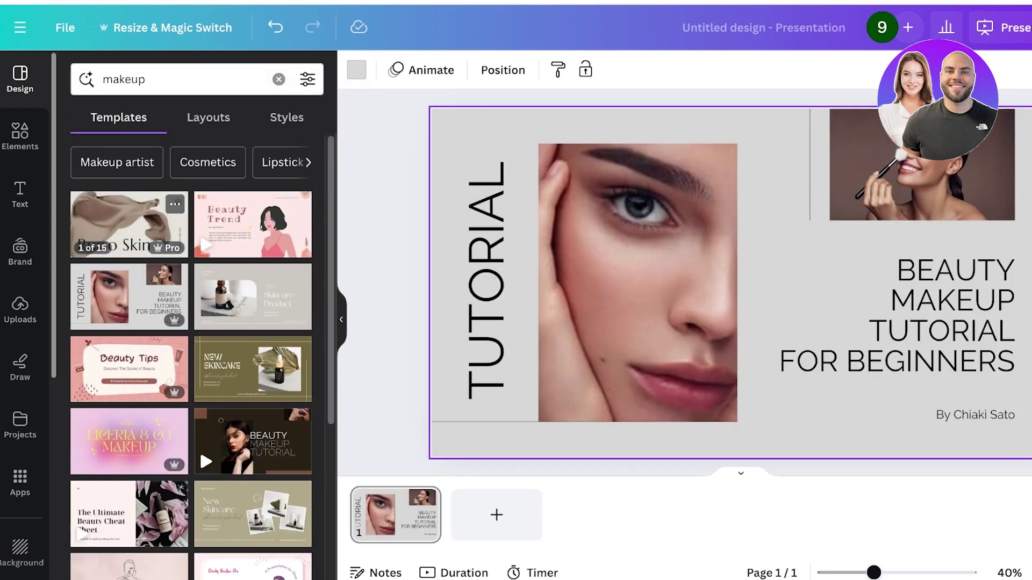
# - Apply the Beauty Trend cover from the Pastel Pink and Orange Aesthetic Illustrated Beauty Trend Presentation template to page 1
pyautogui.click(253, 224)
pyautogui.click(129, 307)
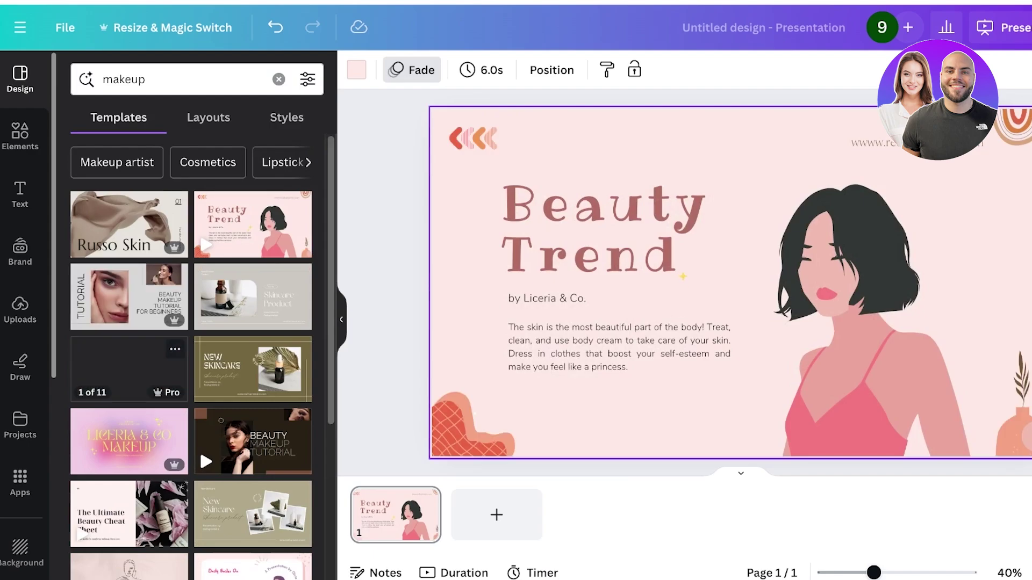
# - Add a second page and apply the Beauty Trend template's layout with three illustrated women to it
pyautogui.click(253, 224)
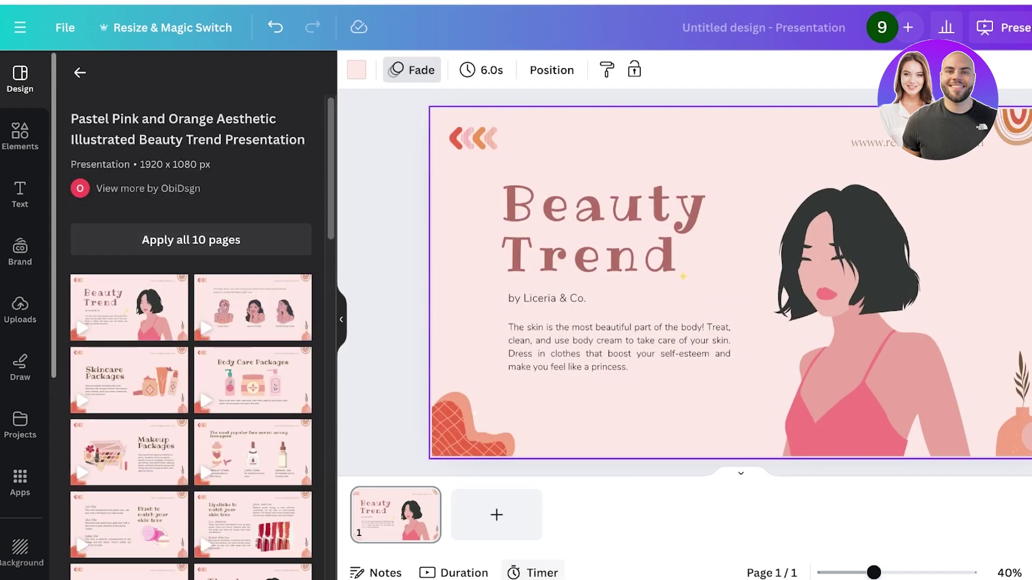
pyautogui.click(495, 514)
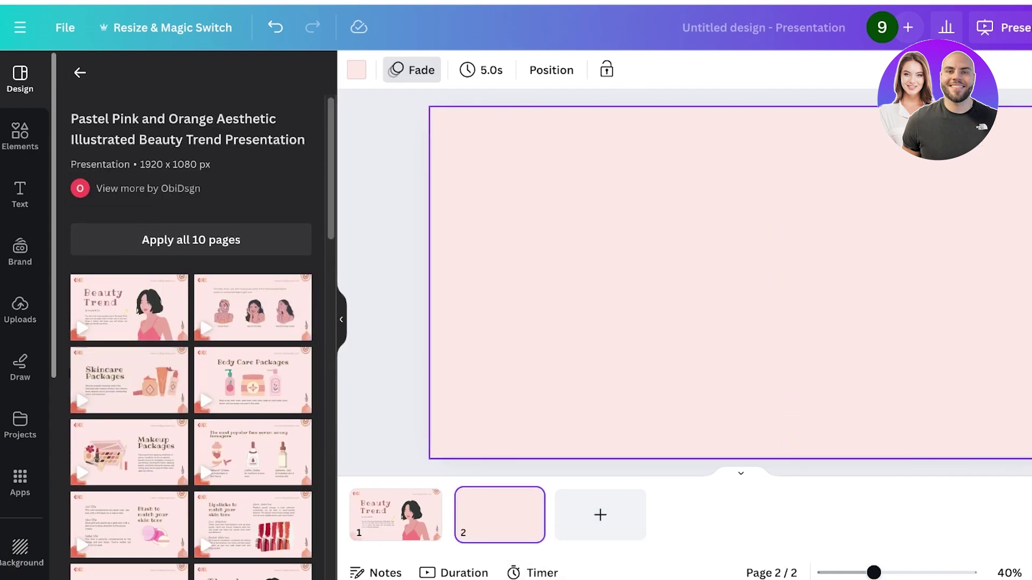
pyautogui.scroll(-3, 252, 280)
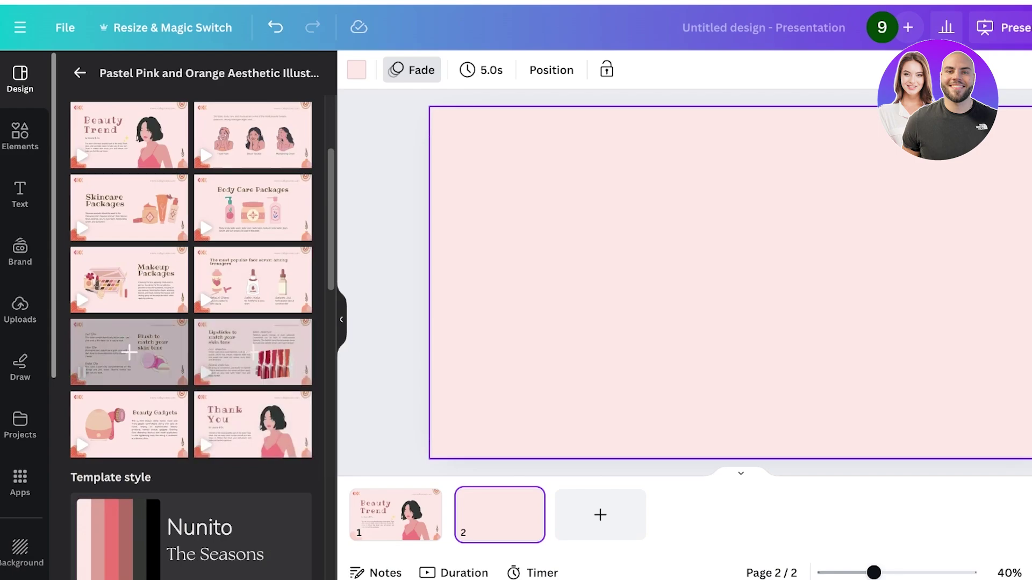
pyautogui.scroll(3, 129, 349)
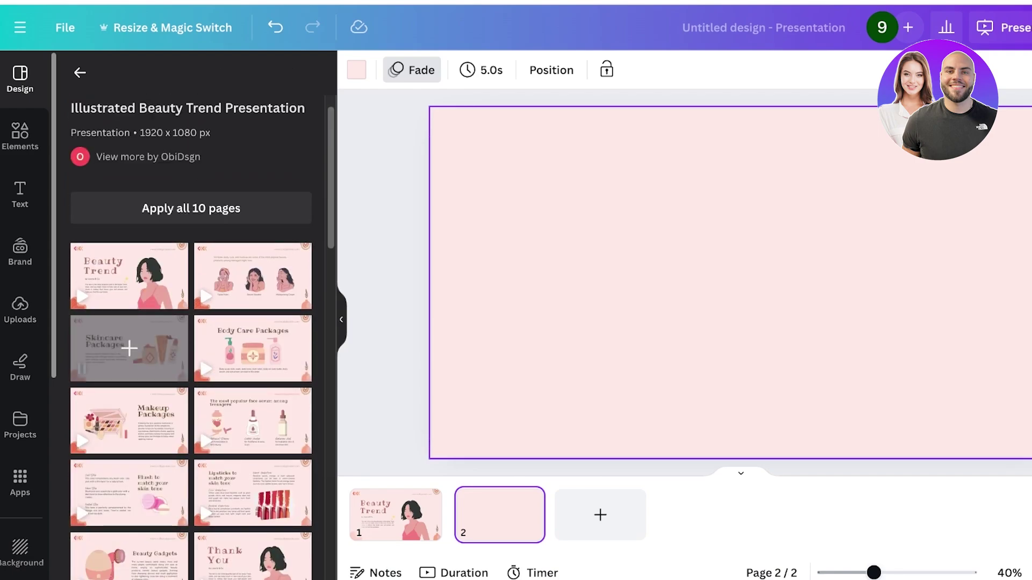
pyautogui.click(253, 277)
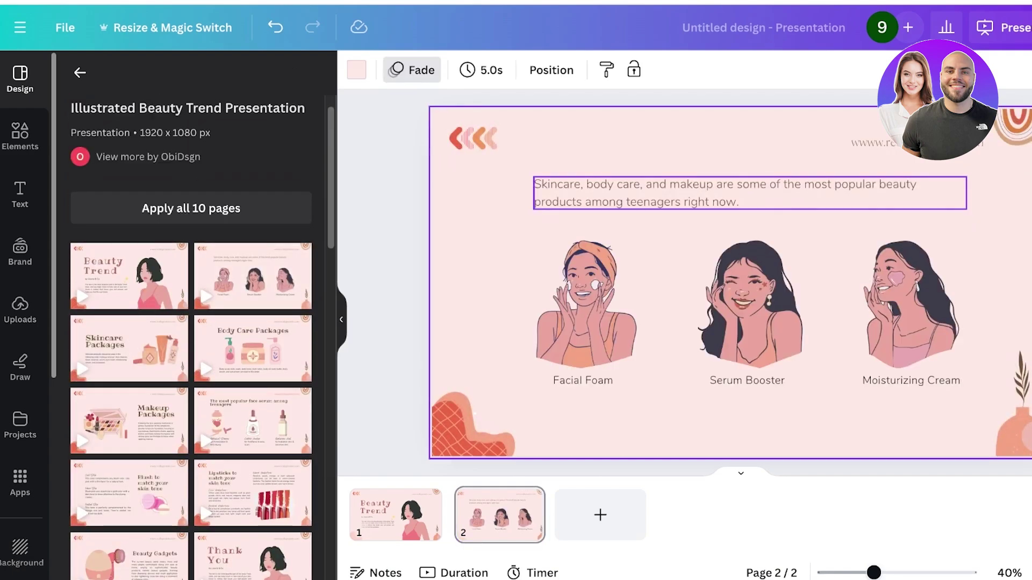
# - Replace the paragraph above the three illustrations on page 2 with "RARE BEAUTY LIP OIL"
pyautogui.click(750, 193)
pyautogui.tripleClick(690, 184)
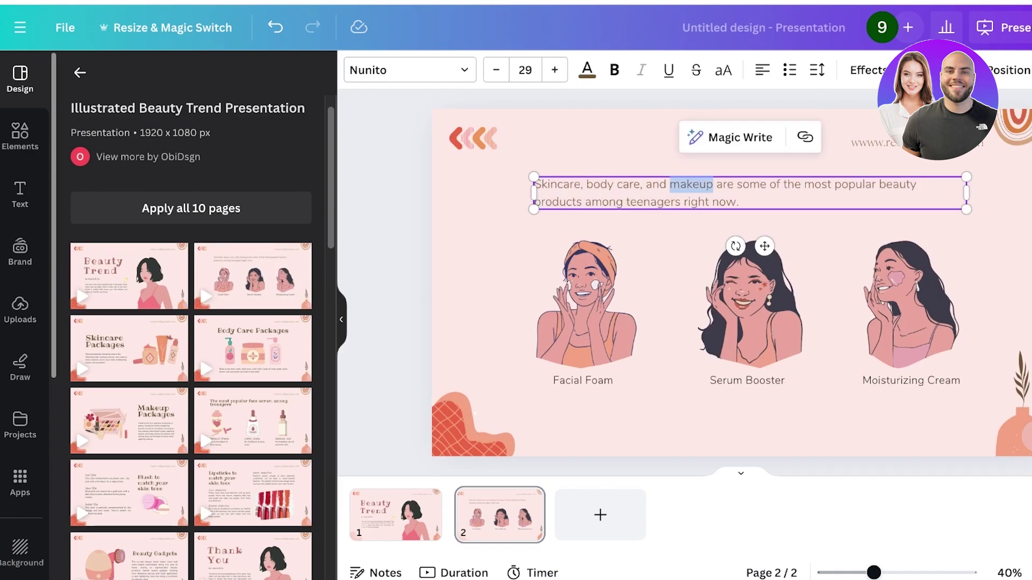
pyautogui.write('RARE BEAUTY LIP OIL')
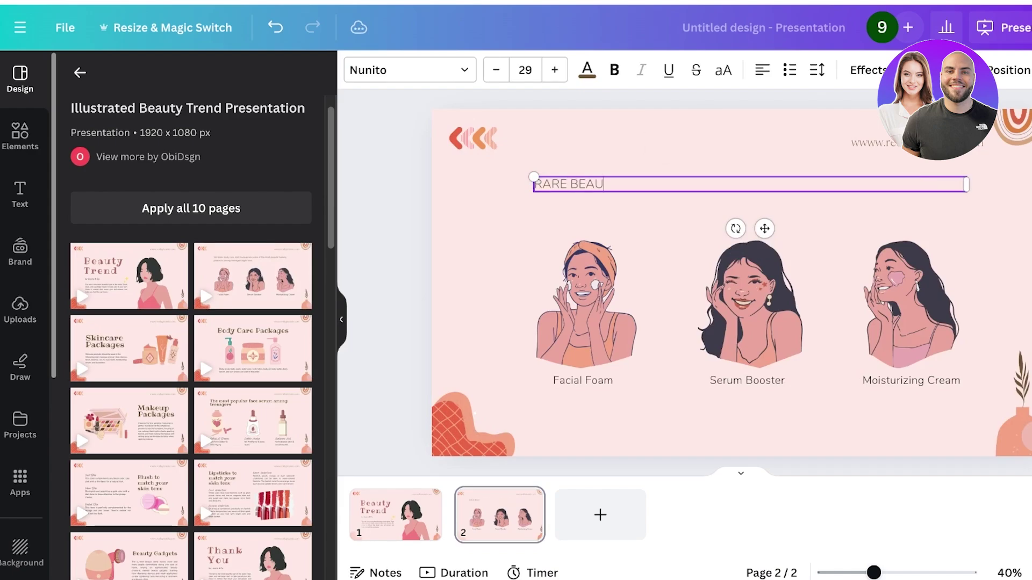
pyautogui.press('Return')
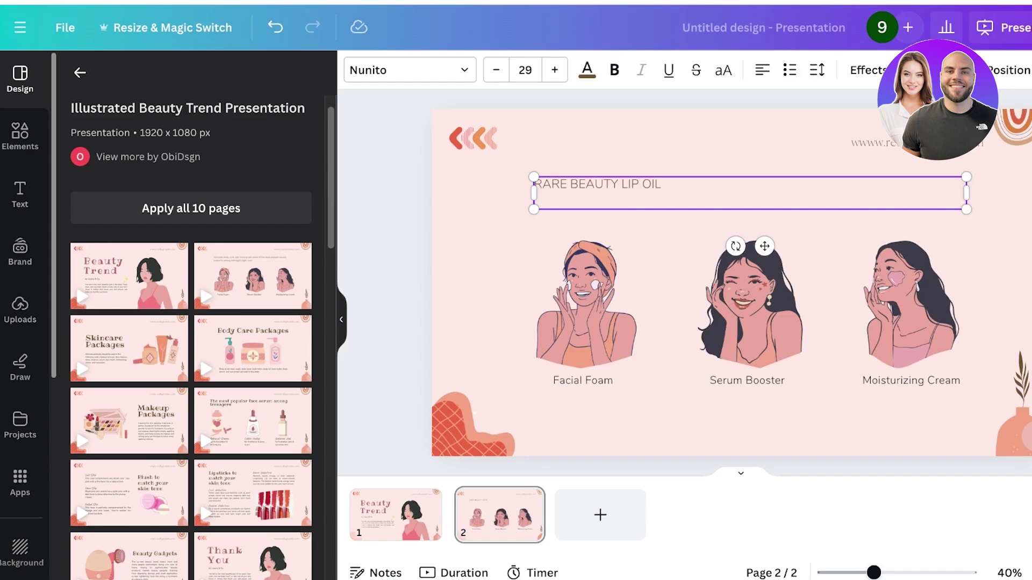
# - Shrink the RARE BEAUTY LIP OIL text box to a small three-line block above the Facial Foam illustration
pyautogui.moveTo(966, 192); pyautogui.dragTo(594, 229)
pyautogui.click(645, 210)
pyautogui.click(563, 196)
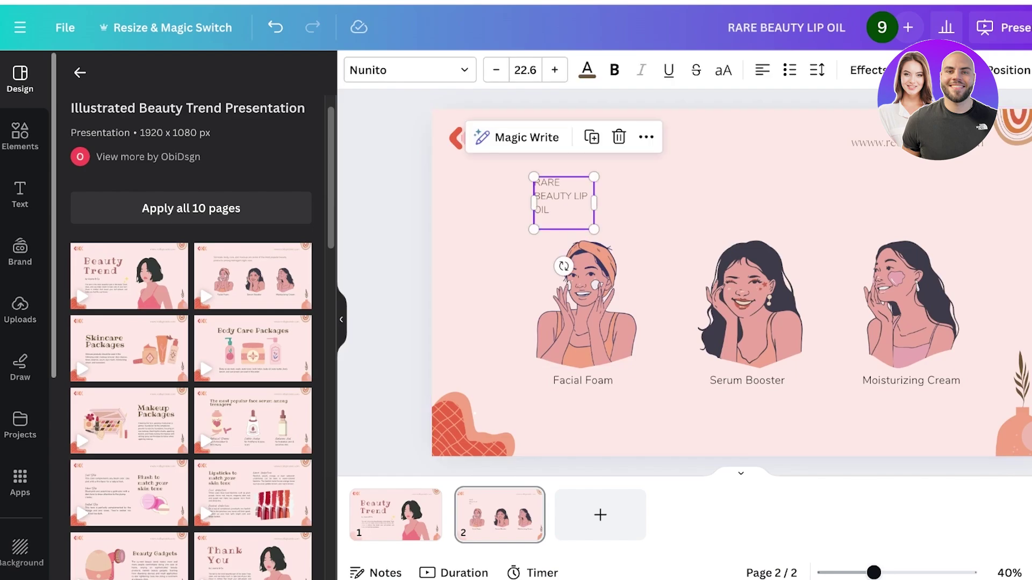
# - Duplicate the RARE BEAUTY LIP OIL text box, change the copy to "FENTY LIP STAIN" and place it above the Moisturizing Cream illustration
pyautogui.hotkey('ctrl', 'd')
pyautogui.moveTo(568, 200); pyautogui.dragTo(853, 160)
pyautogui.tripleClick(875, 172)
pyautogui.click(876, 172)
pyautogui.press('BackSpace')
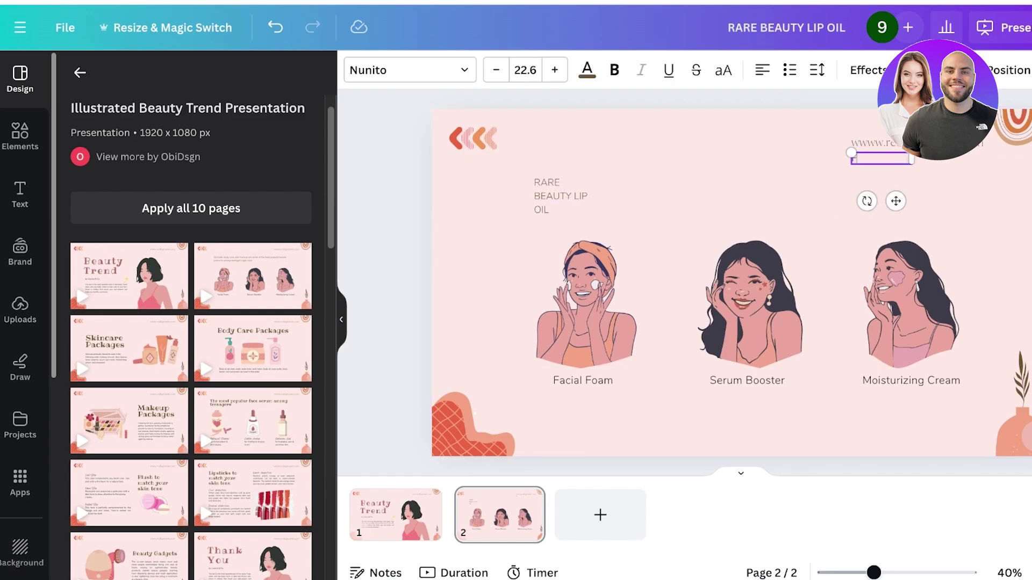
pyautogui.write('FENTY LIP STAIN')
pyautogui.moveTo(896, 214); pyautogui.dragTo(877, 252)
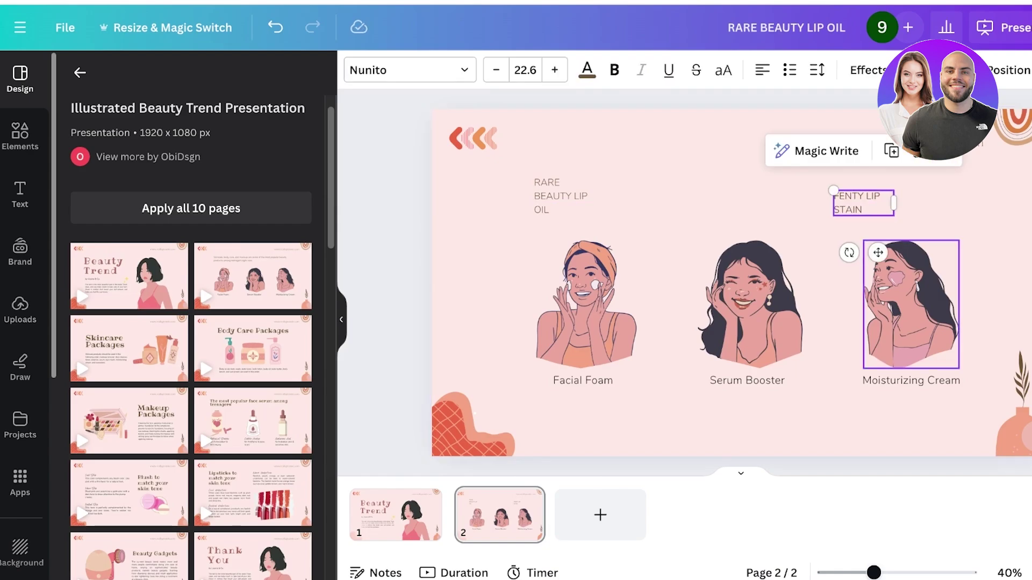
# - Delete the three illustrations of women together with their product captions from page 2
pyautogui.moveTo(985, 325); pyautogui.dragTo(512, 398)
pyautogui.press('Delete')
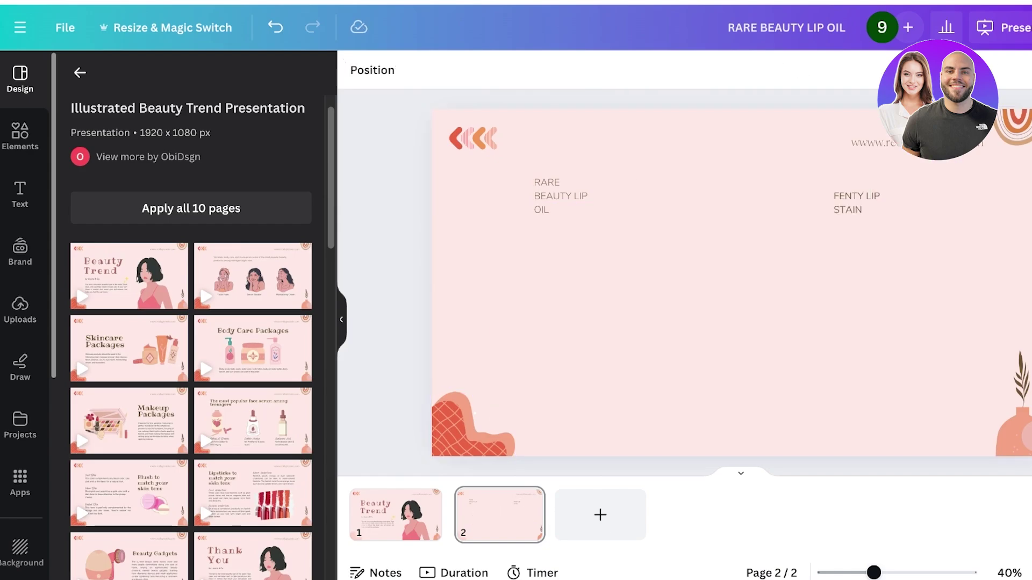
# - Enlarge the FENTY LIP STAIN text to a font size of about 79.9 and move it into the page's right half
pyautogui.click(855, 202)
pyautogui.moveTo(833, 190); pyautogui.dragTo(679, 123)
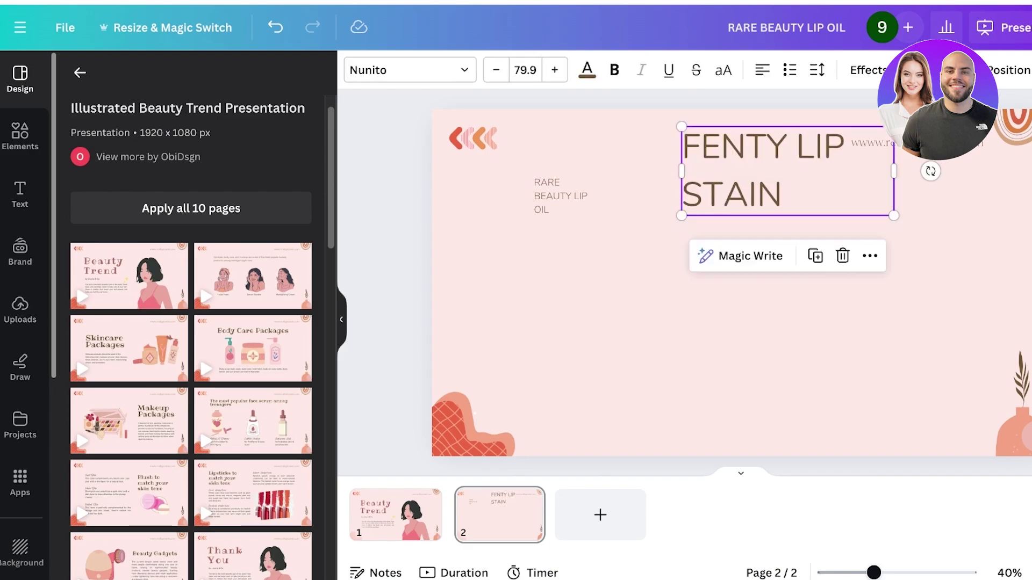
pyautogui.moveTo(786, 169); pyautogui.dragTo(887, 266)
pyautogui.click(634, 225)
# - Enlarge the RARE BEAUTY LIP OIL text to a font size of about 75.4 and place it on two lines beside FENTY LIP STAIN
pyautogui.click(563, 203)
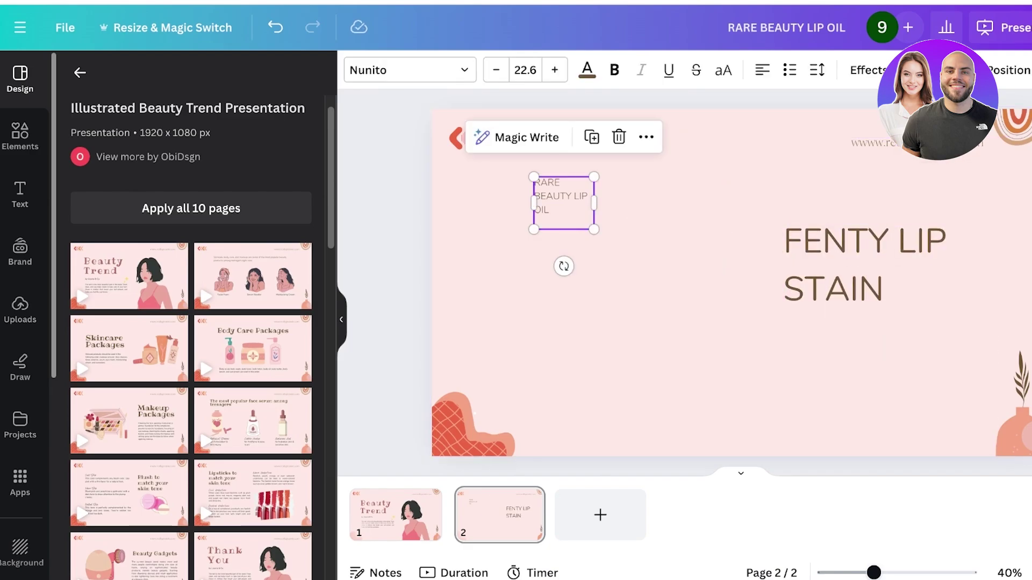
pyautogui.moveTo(593, 176); pyautogui.dragTo(664, 115)
pyautogui.moveTo(599, 173); pyautogui.dragTo(563, 279)
pyautogui.moveTo(628, 277); pyautogui.dragTo(668, 264)
pyautogui.moveTo(668, 306); pyautogui.dragTo(757, 350)
# - Make both the RARE BEAUTY LIP OIL and FENTY LIP STAIN texts bold
pyautogui.click(614, 70)
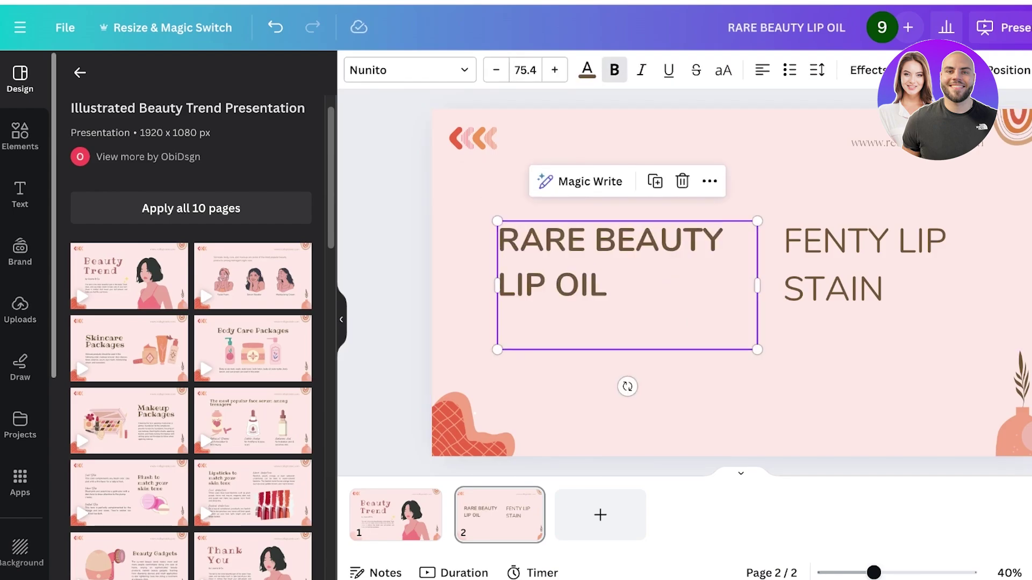
pyautogui.click(763, 183)
pyautogui.click(864, 264)
pyautogui.click(613, 70)
pyautogui.click(763, 183)
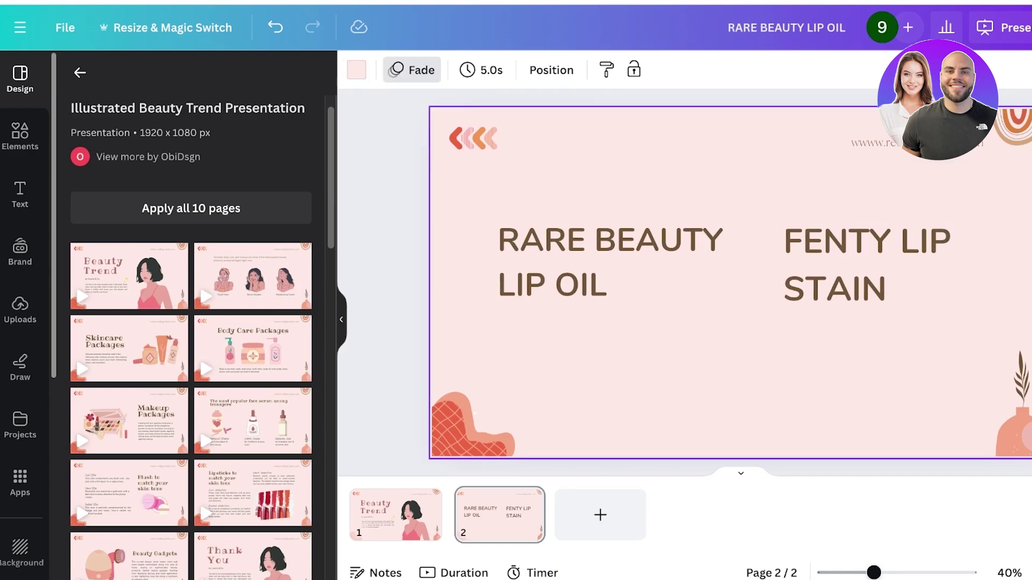
# - Shift the RARE BEAUTY LIP OIL text box slightly left and narrow it to fit its two lines
pyautogui.click(616, 263)
pyautogui.moveTo(616, 264); pyautogui.dragTo(604, 263)
pyautogui.moveTo(746, 285); pyautogui.dragTo(720, 286)
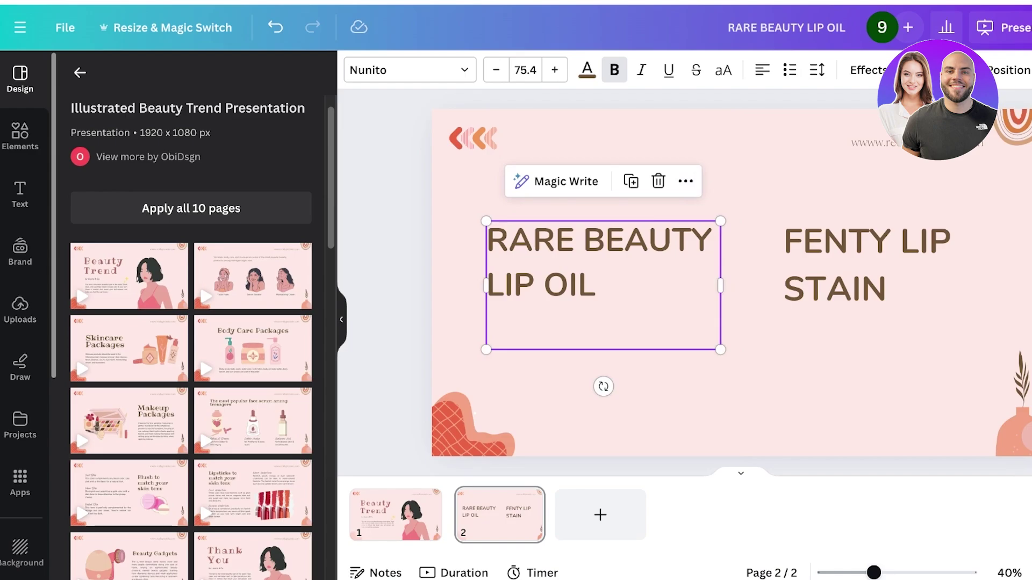
pyautogui.click(752, 182)
# - Link the RARE BEAUTY LIP OIL text to the Shopaholic page for the Rare Beauty Soft Pinch Tinted Lip Oil, with display mode Link
pyautogui.click(603, 263)
pyautogui.click(685, 181)
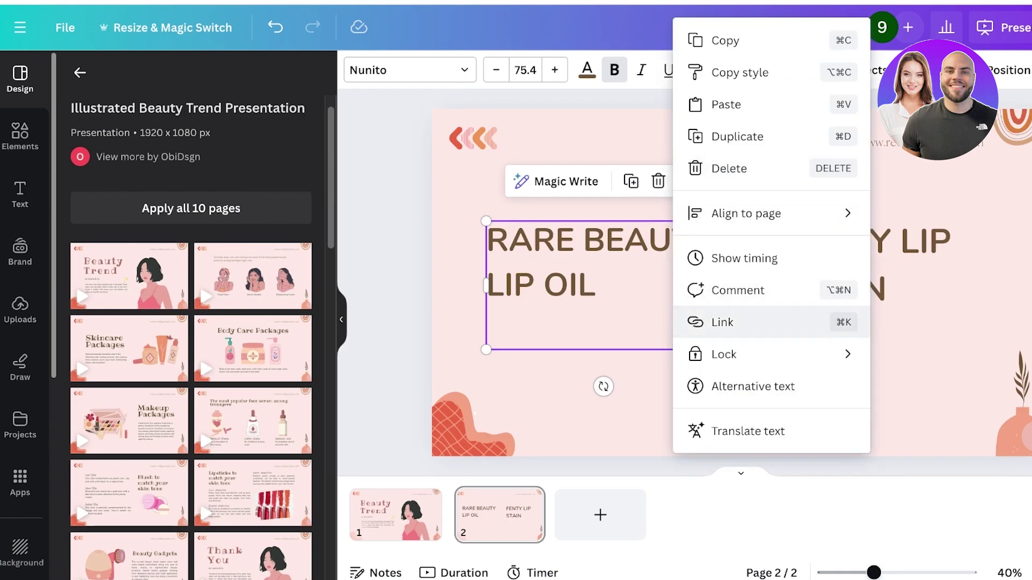
pyautogui.click(722, 322)
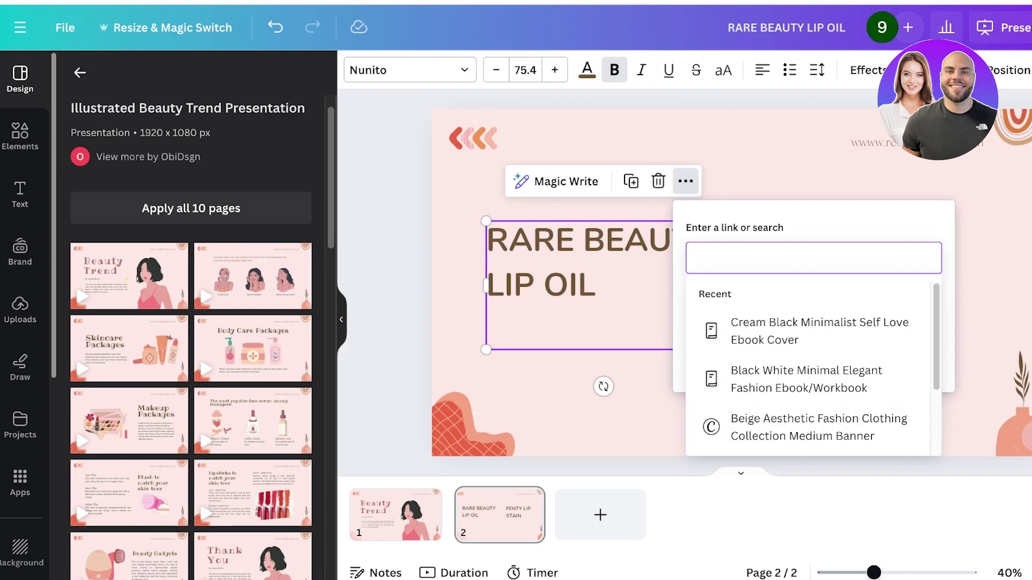
pyautogui.hotkey('ctrl', 'Tab')
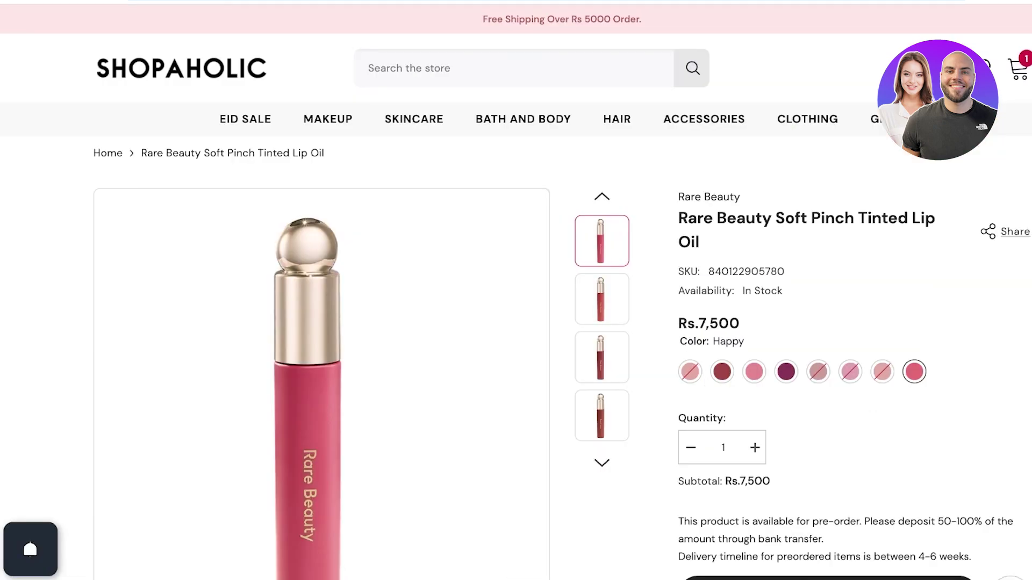
pyautogui.scroll(-7, 348, 138)
pyautogui.scroll(1, 347, 138)
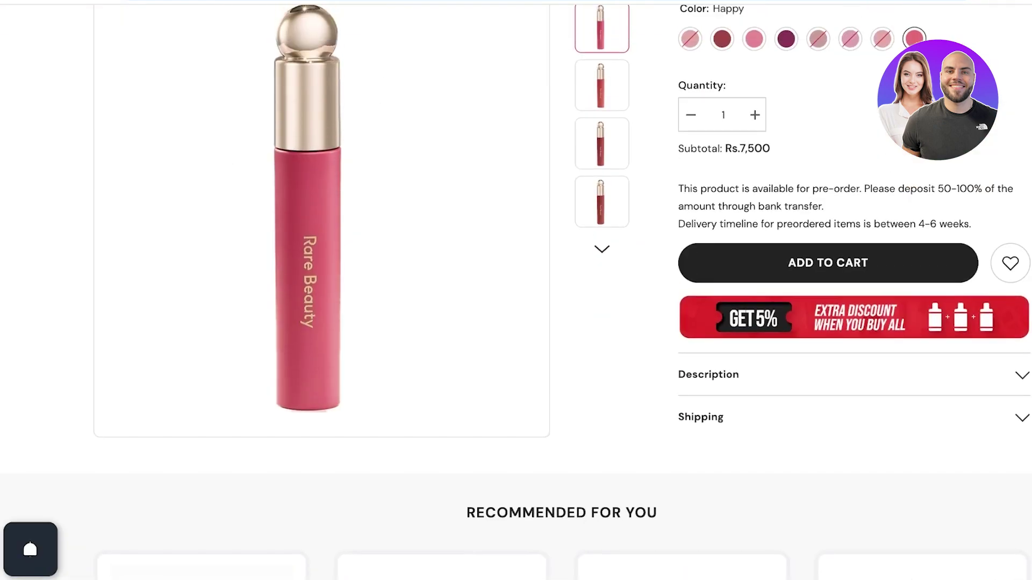
pyautogui.hotkey('ctrl', 'shift', 'Tab')
pyautogui.click(812, 257)
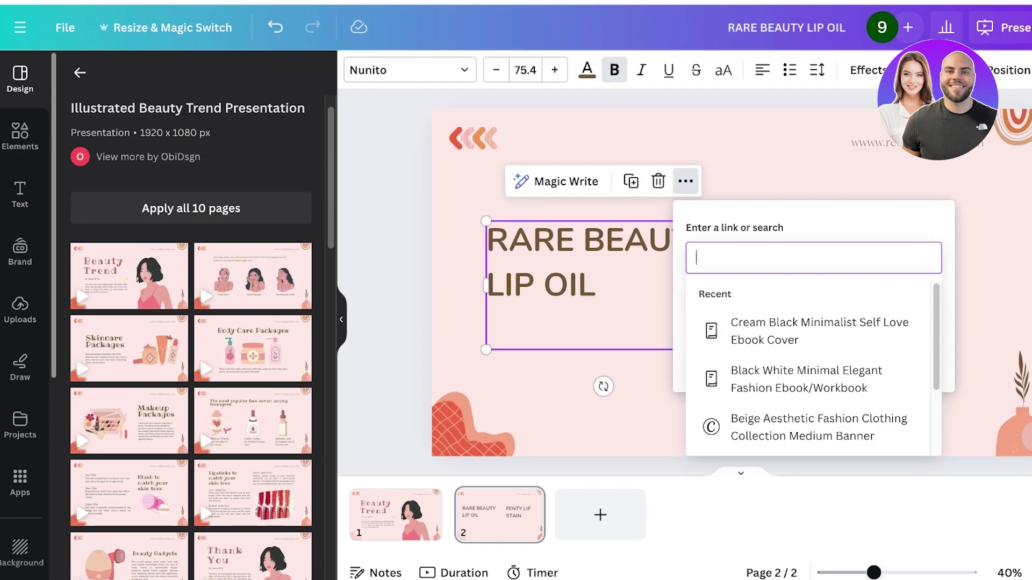
pyautogui.hotkey('ctrl', 'v')
pyautogui.press('Return')
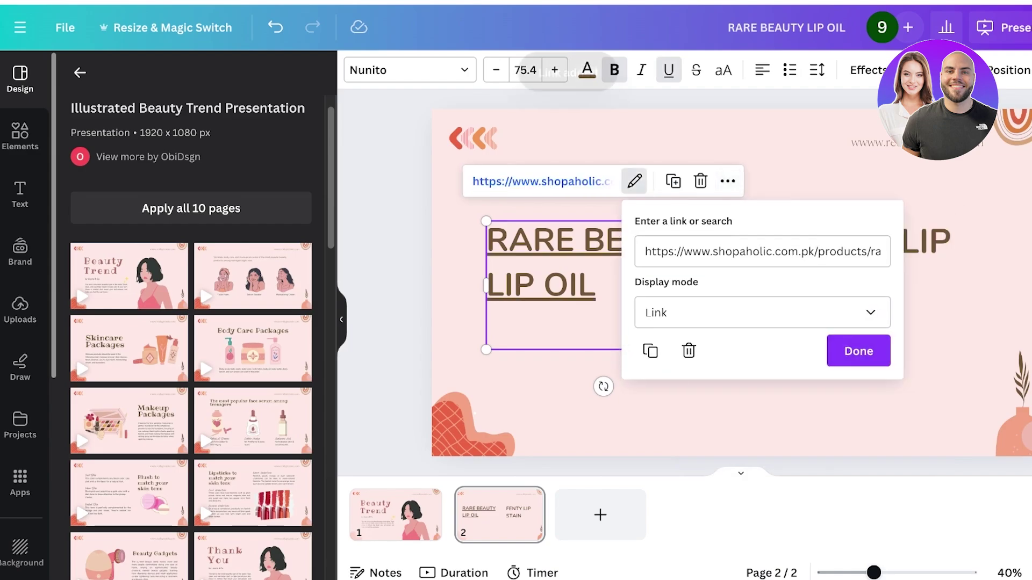
pyautogui.click(857, 350)
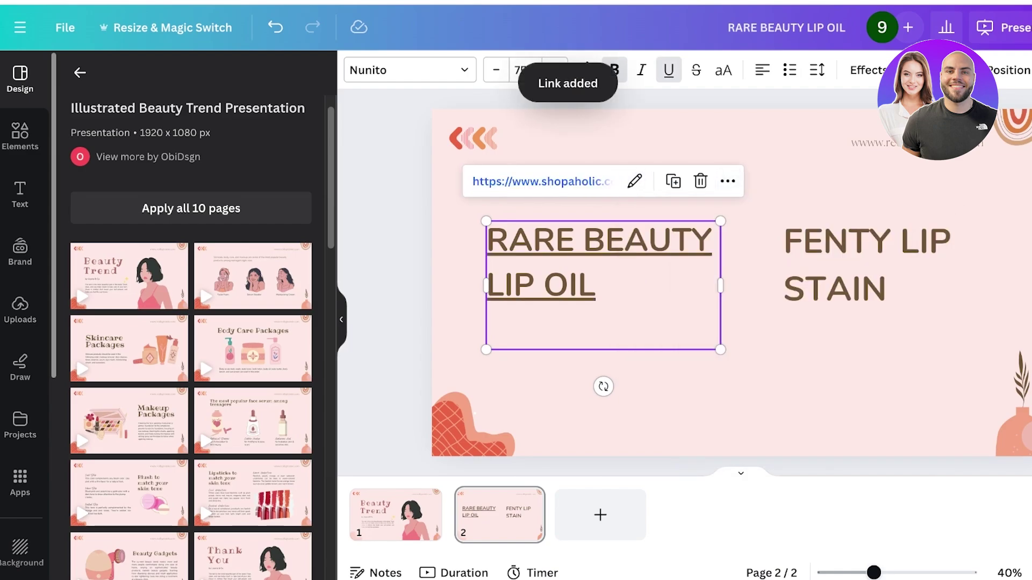
# - Remove the underline from the linked RARE BEAUTY LIP OIL text
pyautogui.click(857, 350)
pyautogui.click(603, 263)
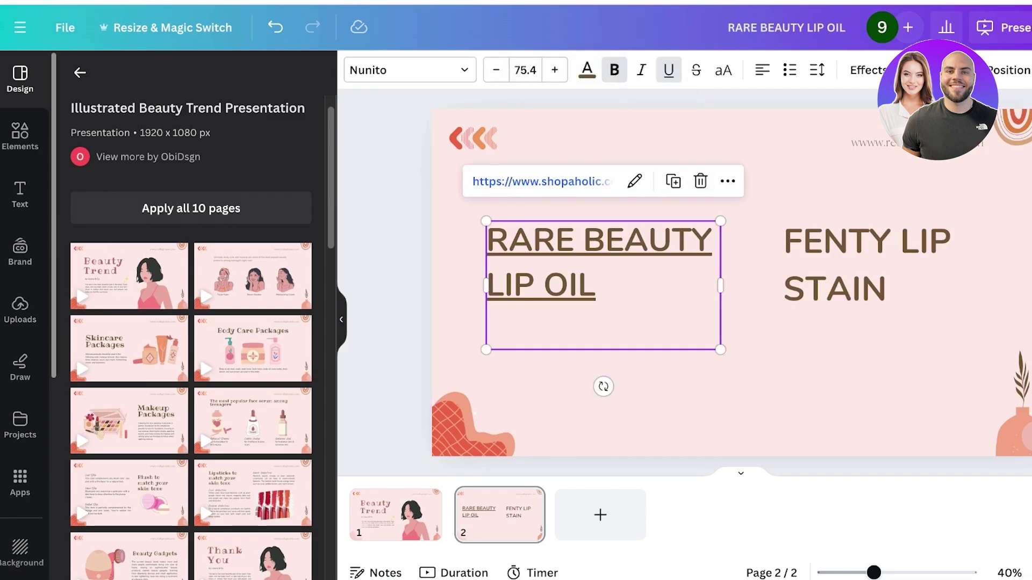
pyautogui.click(668, 70)
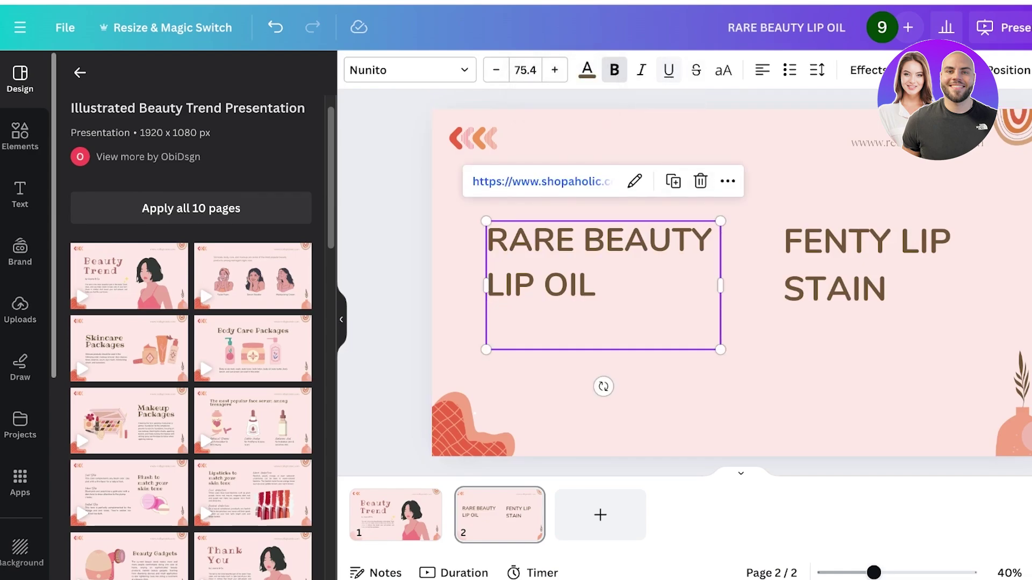
# - Link the FENTY LIP STAIN text to the Fenty Beauty page for the Poutsicle Hydrating Lip Stain and remove its underline
pyautogui.click(865, 264)
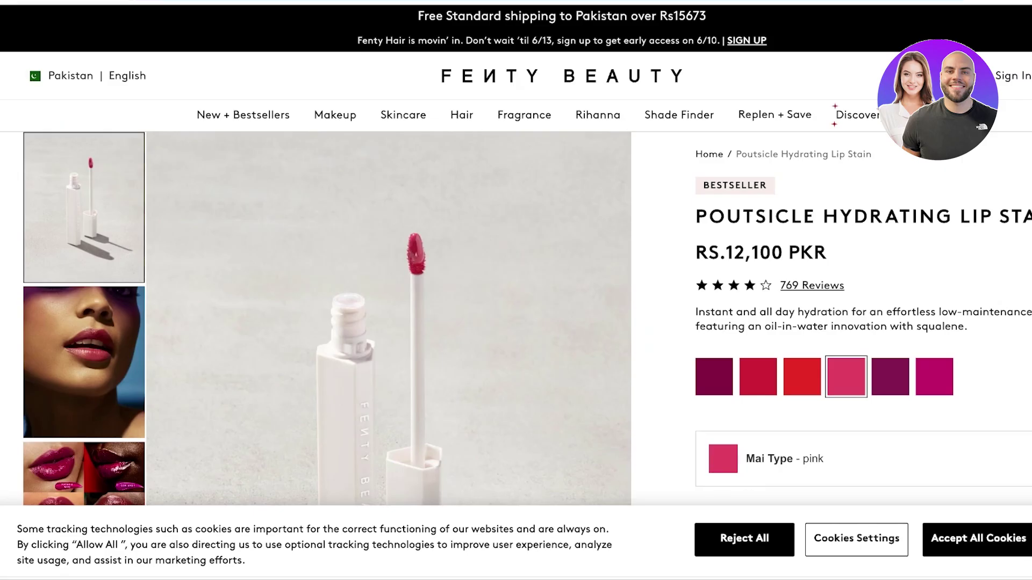
pyautogui.scroll(-3, 516, 290)
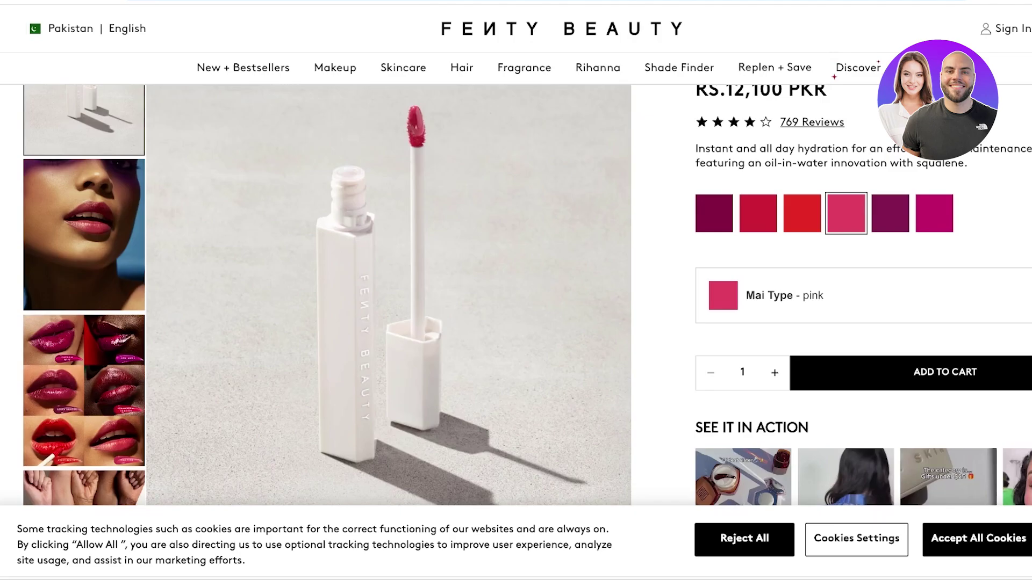
pyautogui.scroll(2, 516, 295)
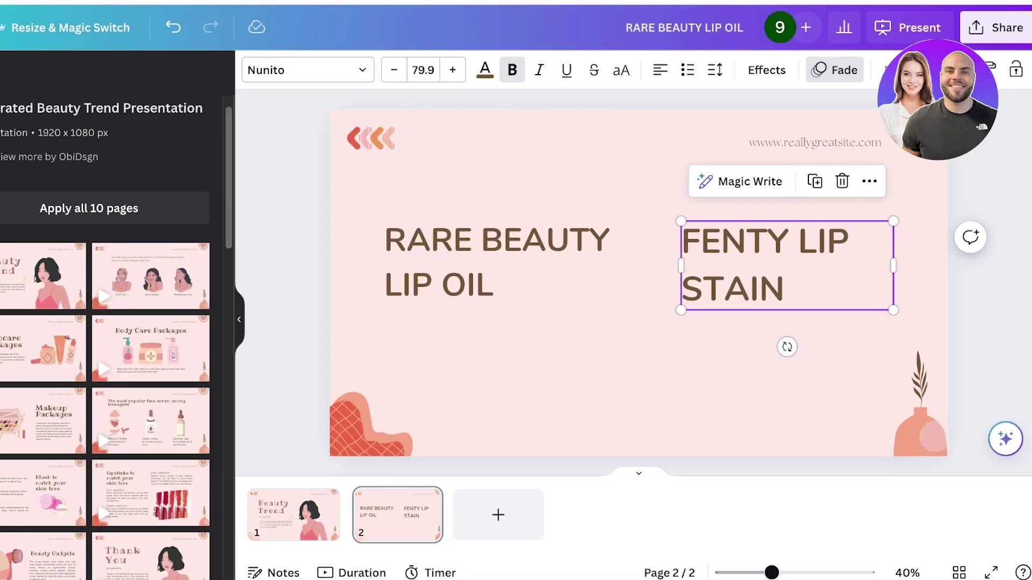
pyautogui.click(869, 181)
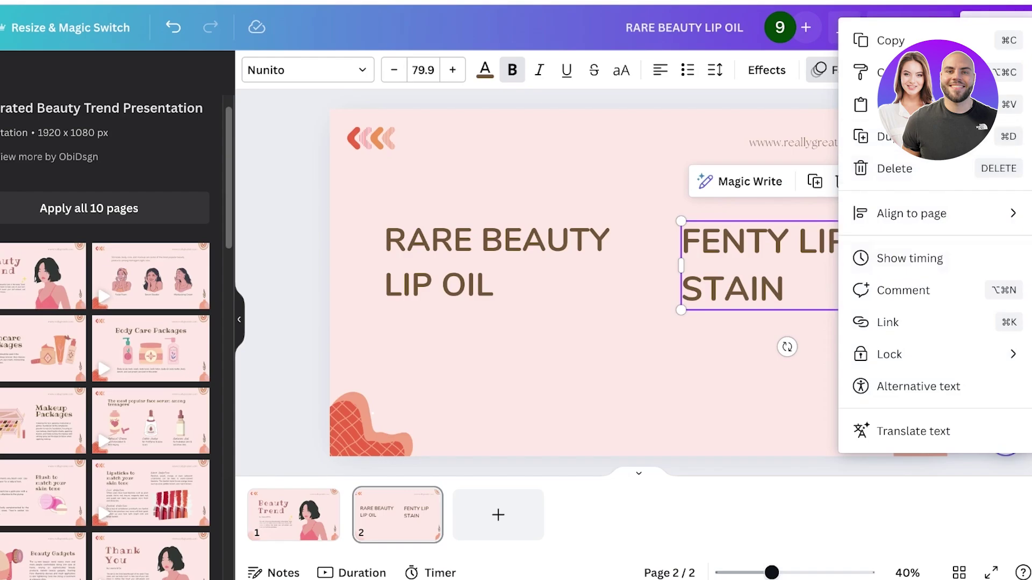
pyautogui.click(889, 322)
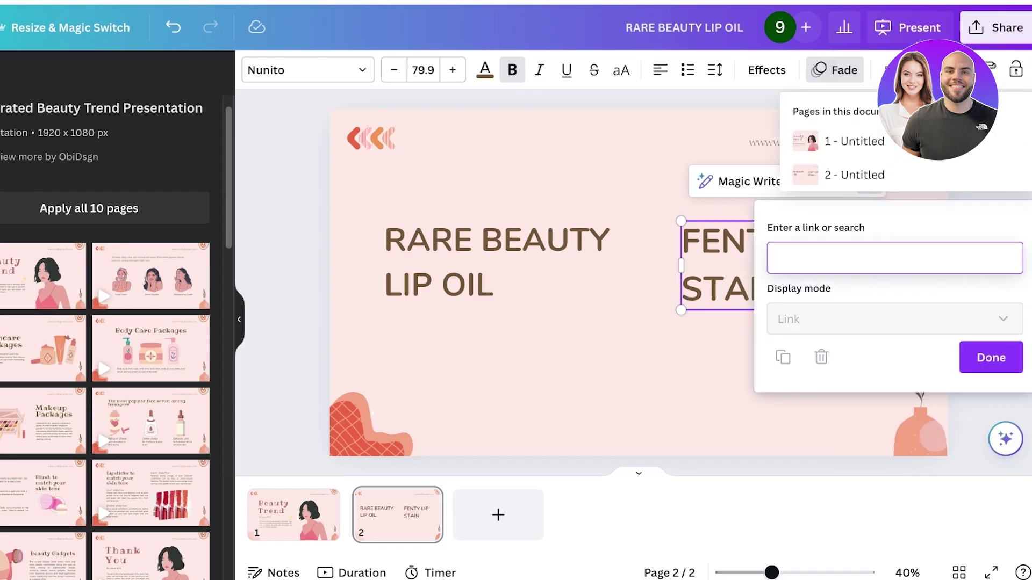
pyautogui.hotkey('ctrl', 'v')
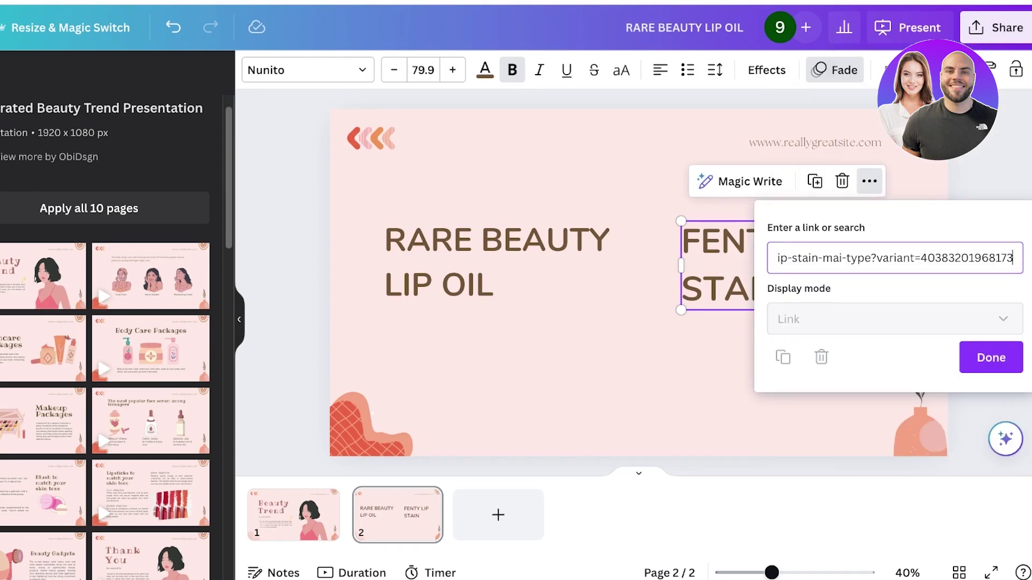
pyautogui.press('Return')
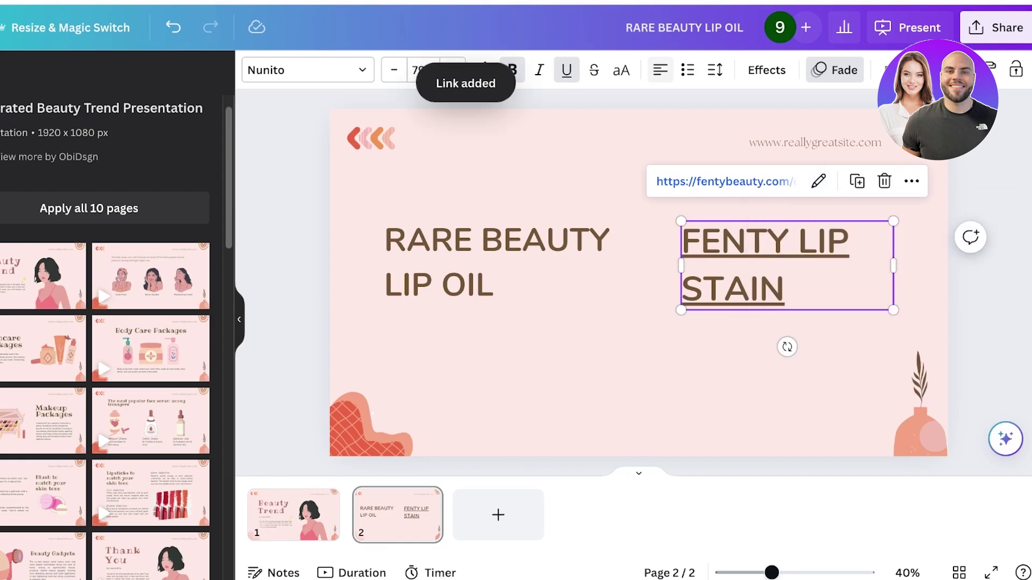
pyautogui.click(567, 70)
pyautogui.click(638, 349)
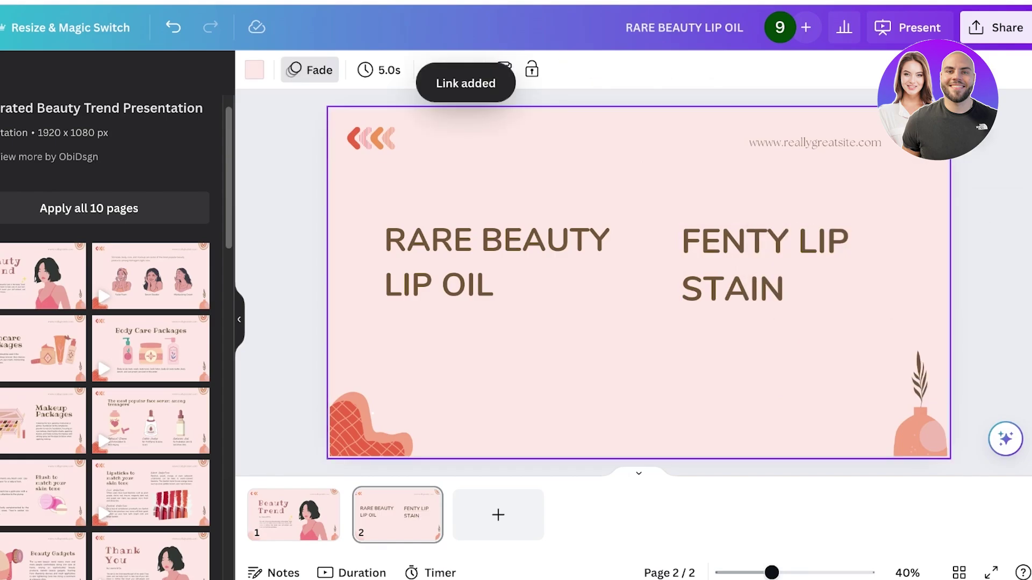
pyautogui.click(814, 142)
pyautogui.press('Delete')
pyautogui.click(397, 514)
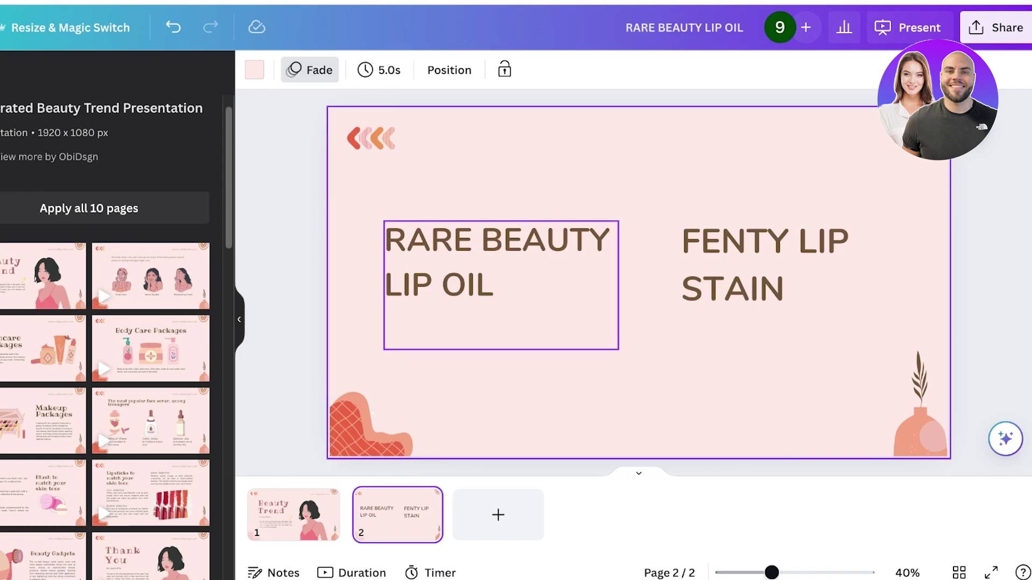
pyautogui.click(499, 262)
pyautogui.click(647, 334)
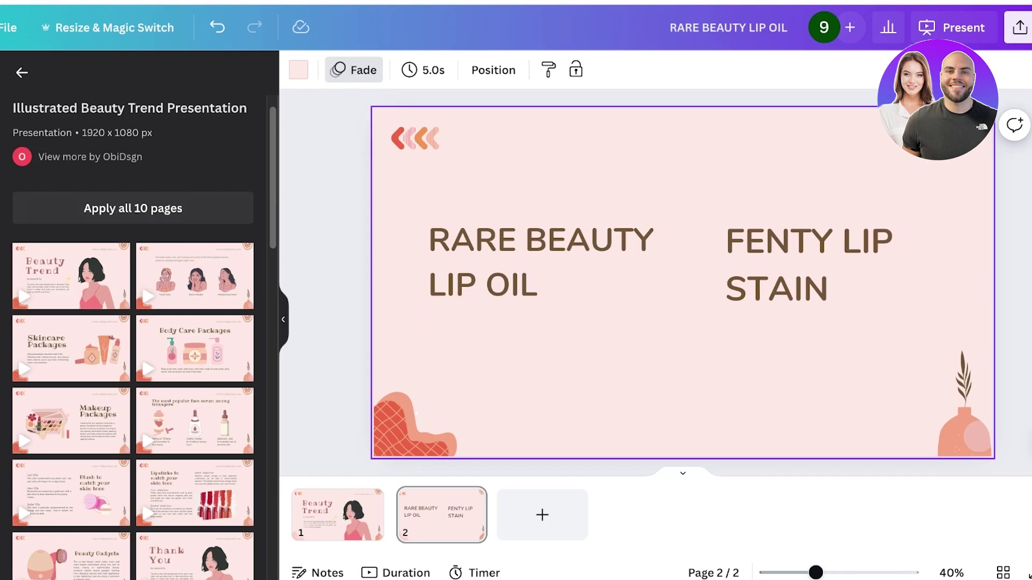
# - Add a third page using the "Lipsticks to match your skin tone" layout from the Illustrated Beauty Trend Presentation template
pyautogui.click(542, 515)
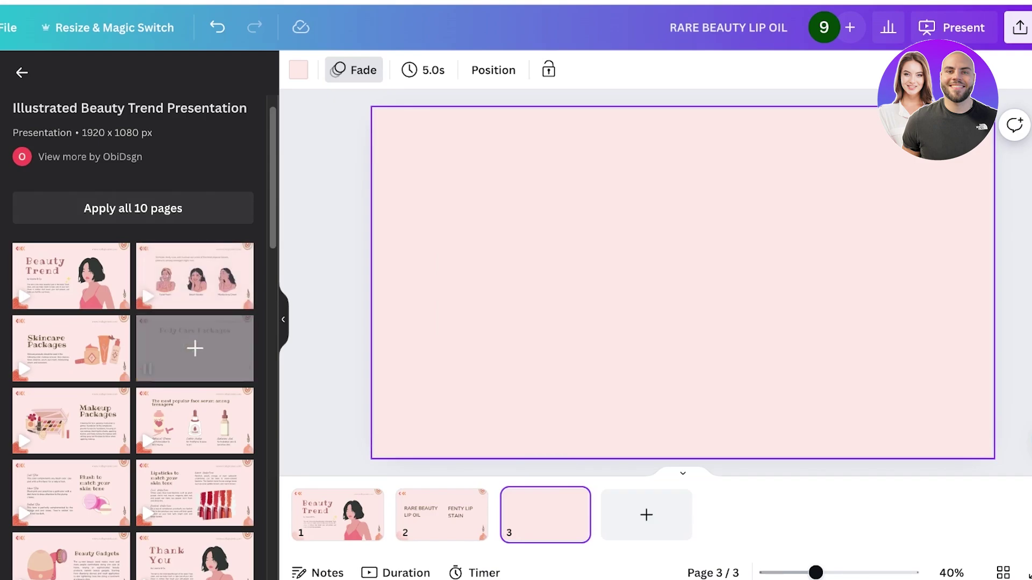
pyautogui.click(195, 492)
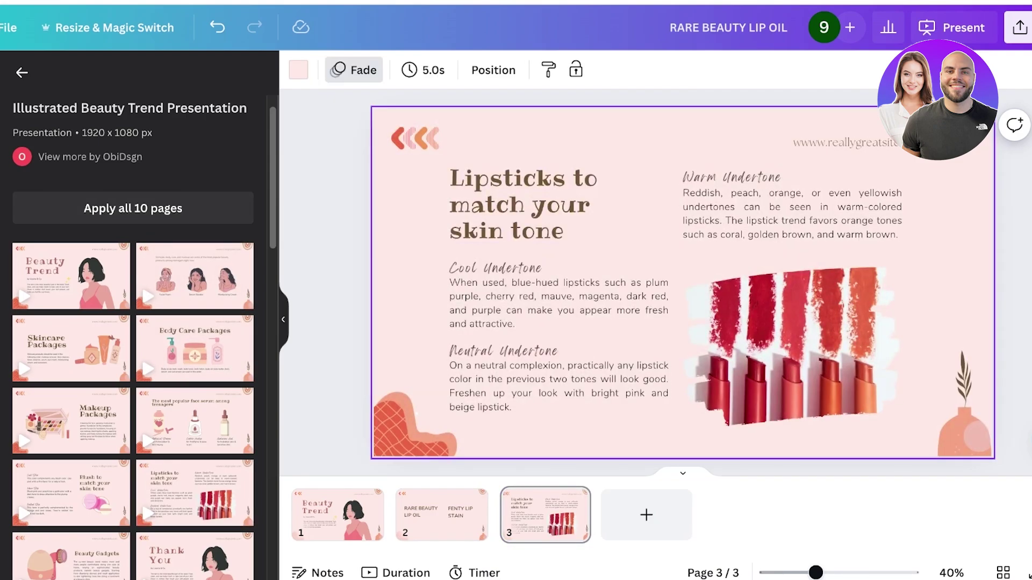
# - Replace the page 3 heading with "RARE BEAUTY LIP OIL VS FENTY STAIN" and widen its text box to fit three lines
pyautogui.doubleClick(523, 204)
pyautogui.hotkey('ctrl', 'a')
pyautogui.write('RARE')
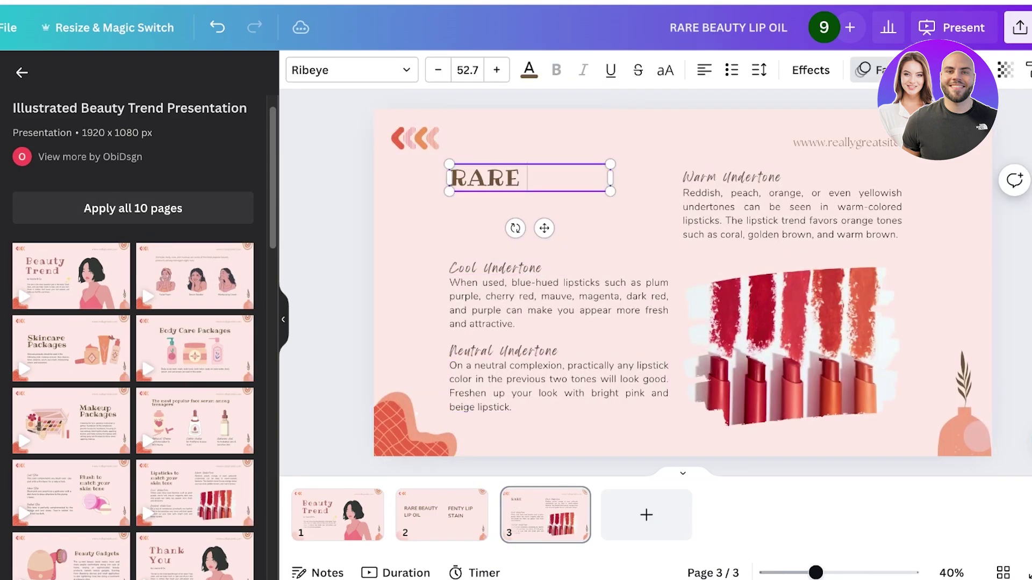
pyautogui.write(' BEAUTY LI')
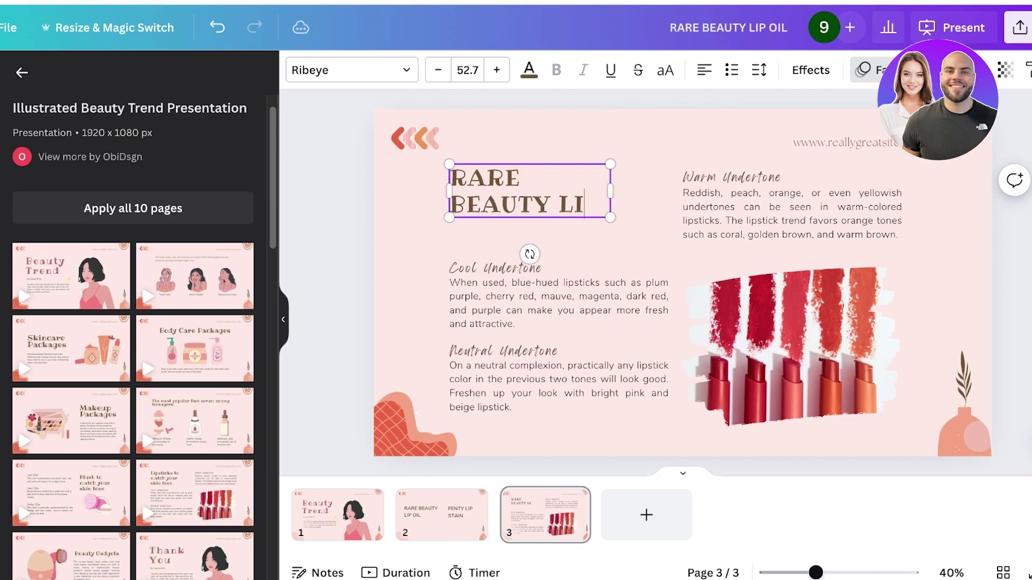
pyautogui.write('P OIL VS FE')
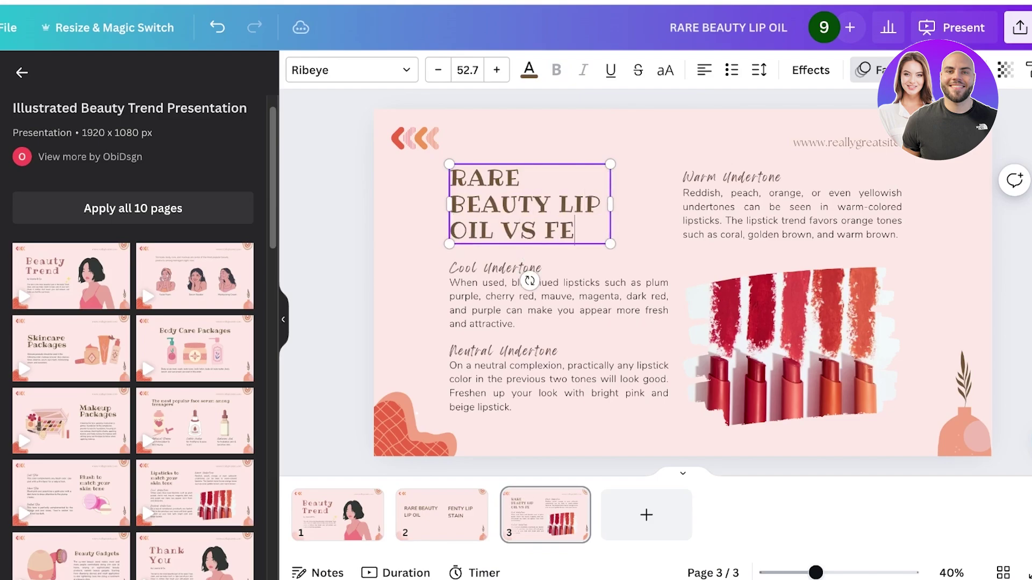
pyautogui.write('NTY STAIN')
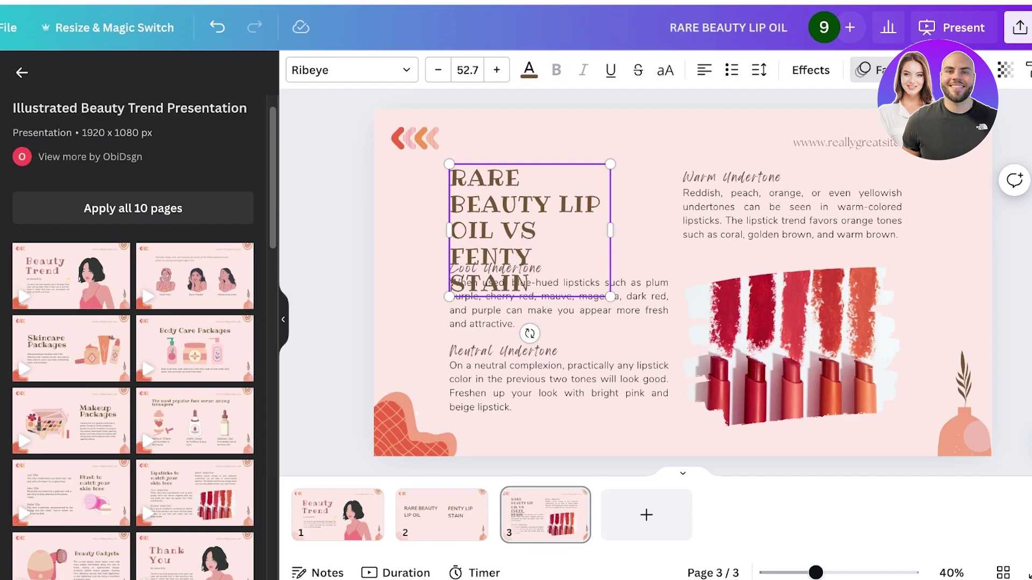
pyautogui.moveTo(610, 230); pyautogui.dragTo(669, 230)
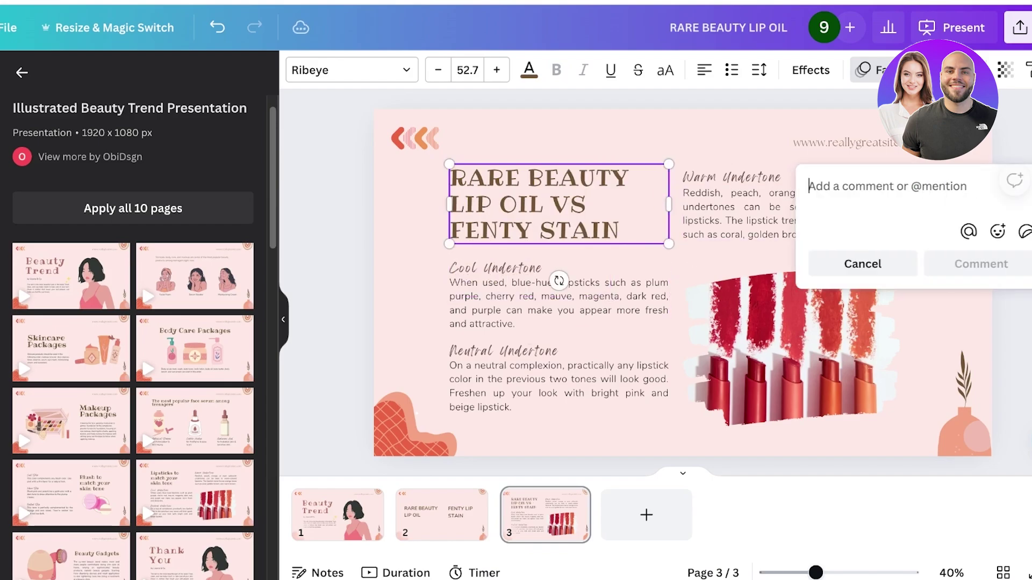
pyautogui.press('Escape')
# - Link only the words RARE BEAUTY LIP OIL in the page 3 heading to the Shopaholic tinted lip oil page
pyautogui.click(543, 204)
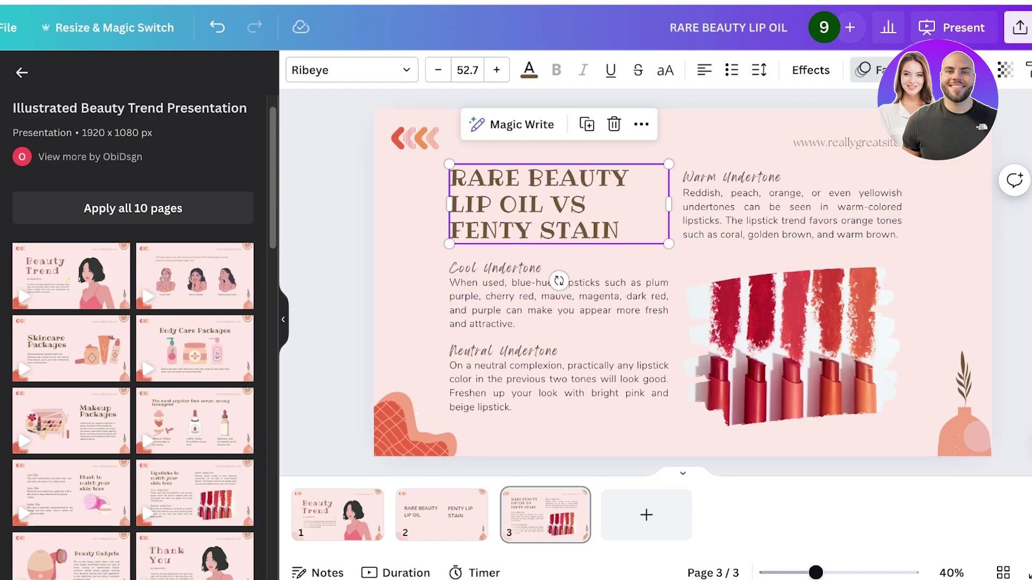
pyautogui.click(543, 204)
pyautogui.moveTo(543, 204); pyautogui.dragTo(449, 178)
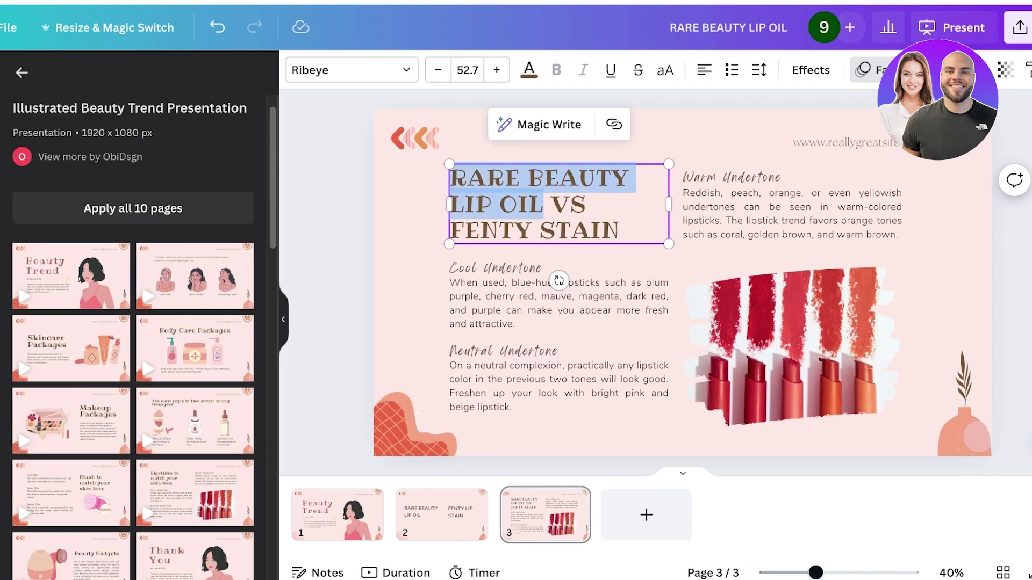
pyautogui.click(614, 125)
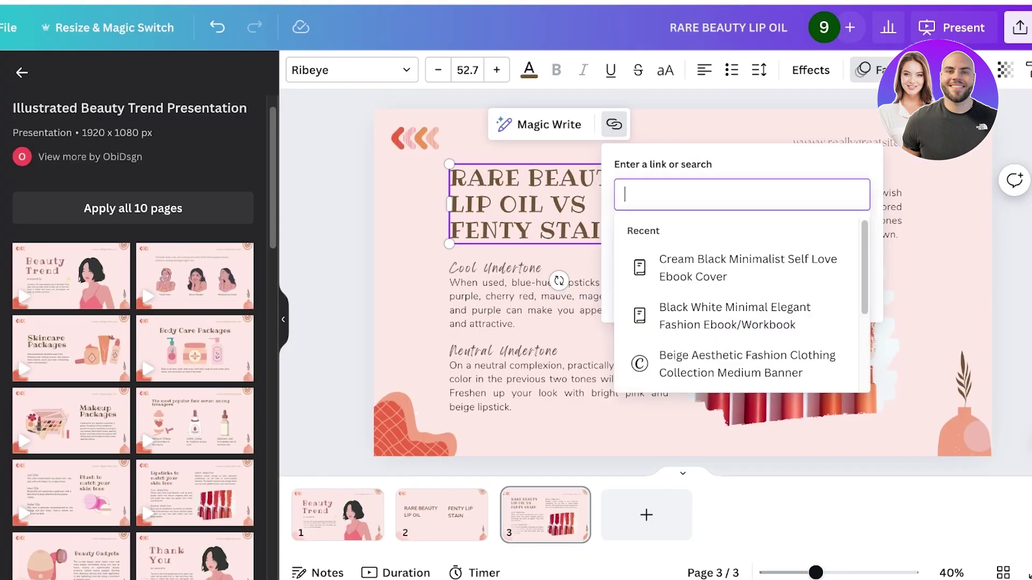
pyautogui.hotkey('ctrl', 'v')
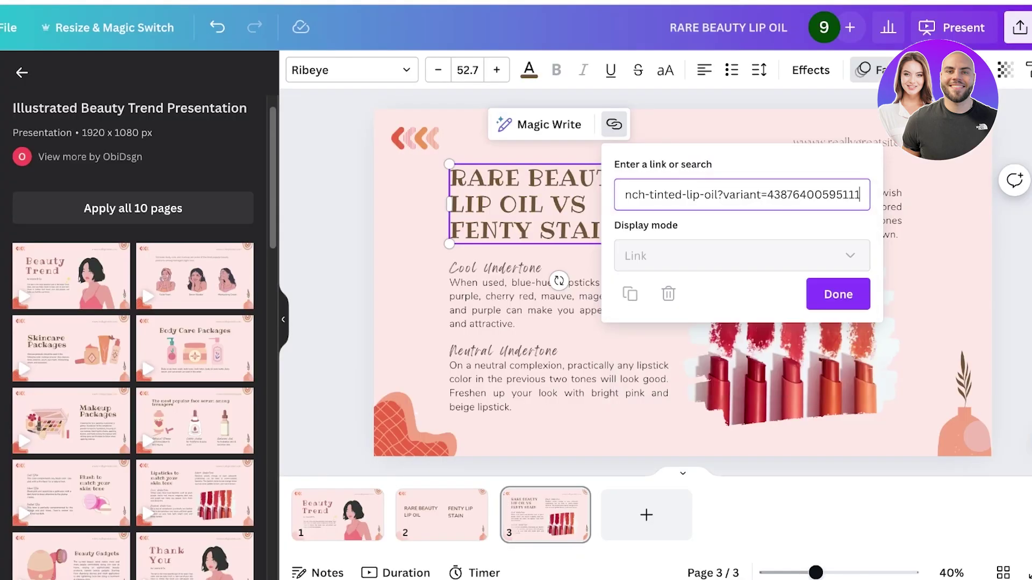
pyautogui.press('Return')
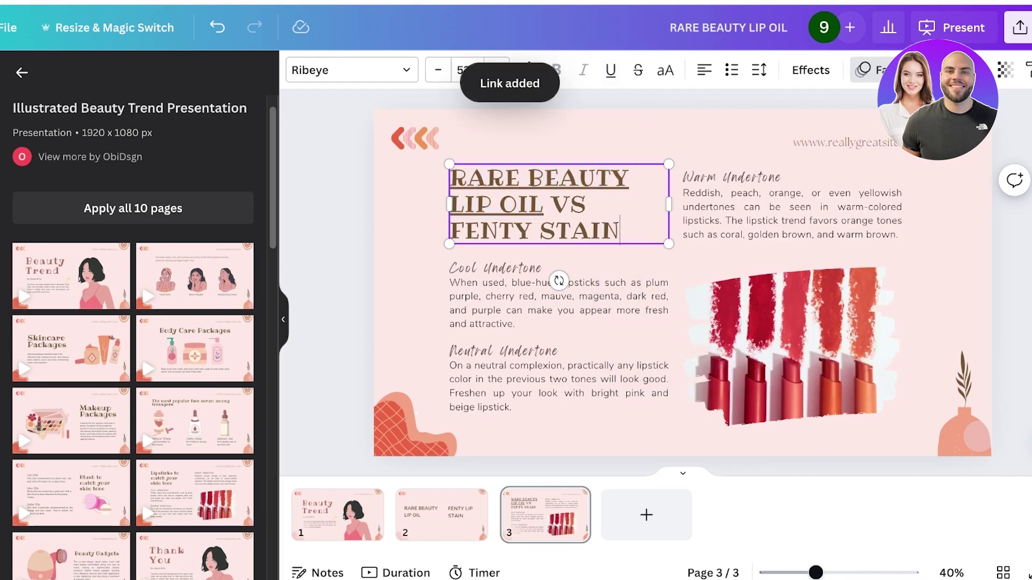
# - Link only the words FENTY STAIN in the page 3 heading to the Fenty Beauty lip stain page
pyautogui.moveTo(619, 230); pyautogui.dragTo(450, 204)
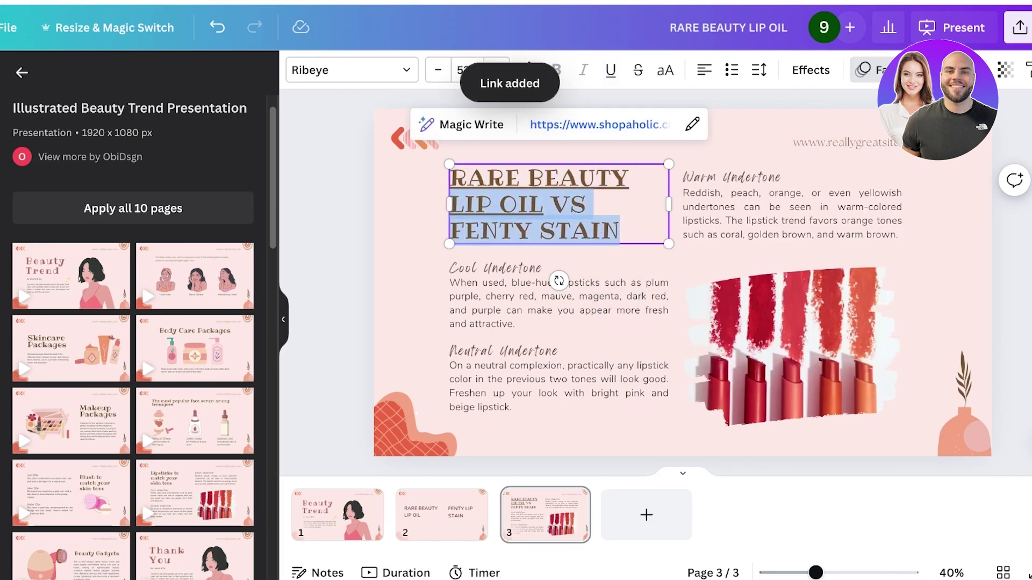
pyautogui.click(619, 230)
pyautogui.moveTo(620, 230); pyautogui.dragTo(450, 230)
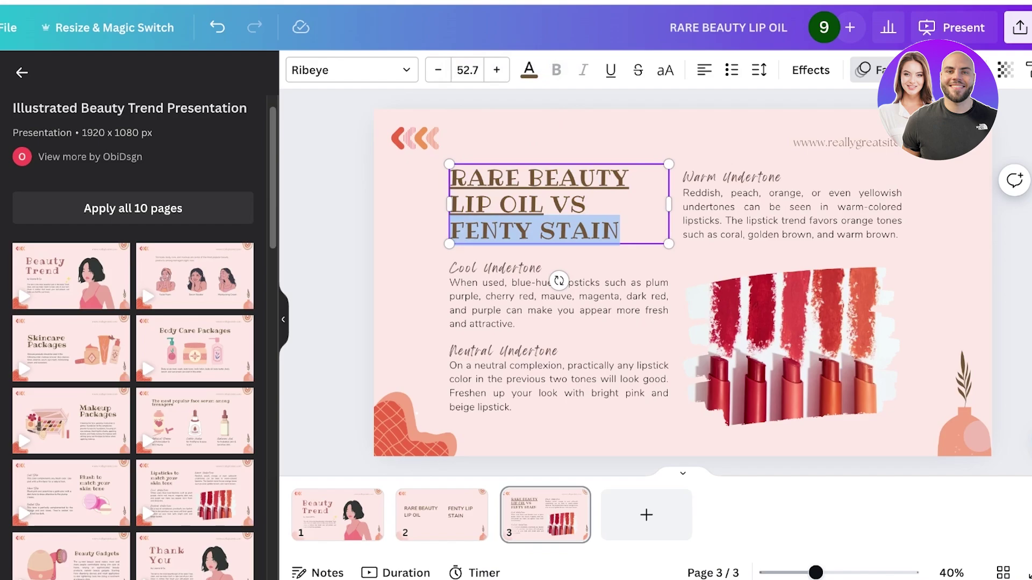
pyautogui.hotkey('ctrl', 'k')
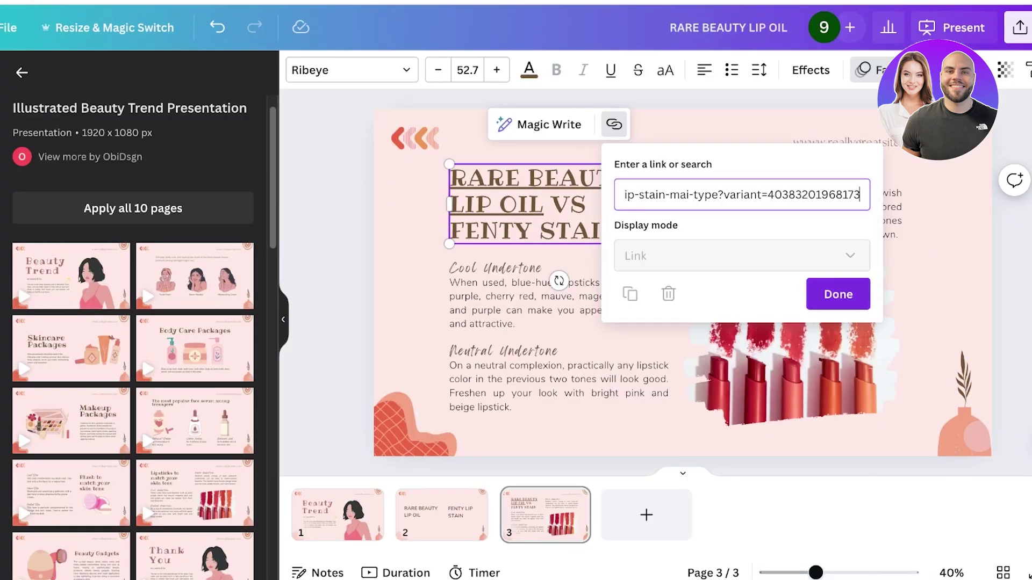
pyautogui.click(837, 294)
pyautogui.click(884, 354)
pyautogui.press('Escape')
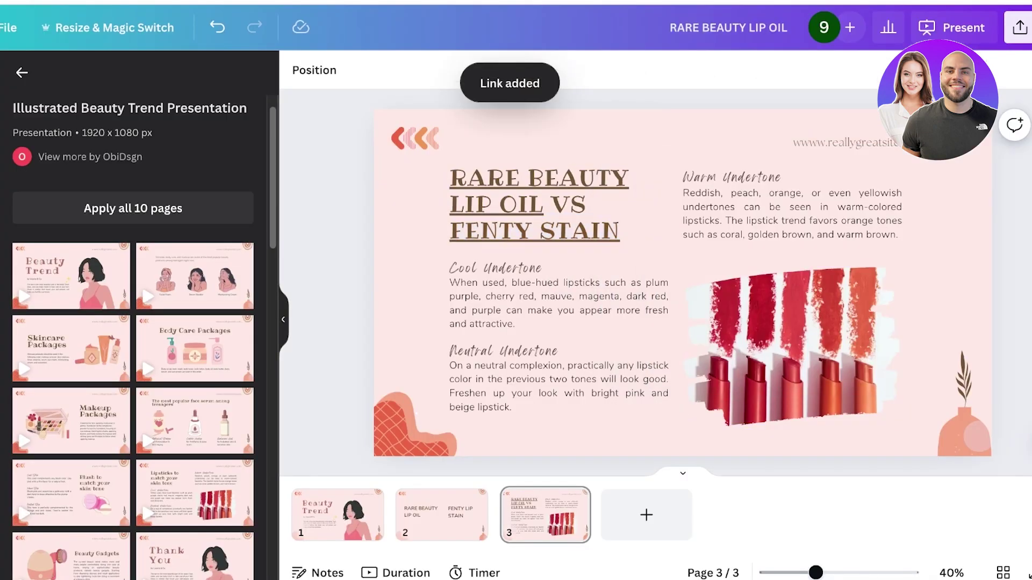
# - Remove the underline from the linked words in the page 3 heading
pyautogui.click(559, 204)
pyautogui.click(610, 70)
pyautogui.click(610, 70)
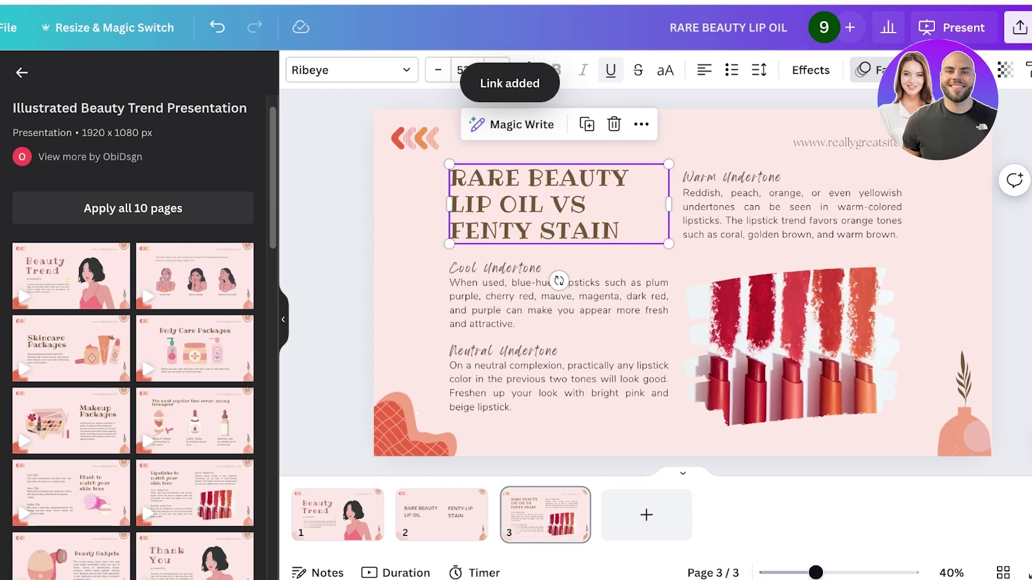
pyautogui.press('Escape')
# - Add a blank fourth page after page 3
pyautogui.click(441, 514)
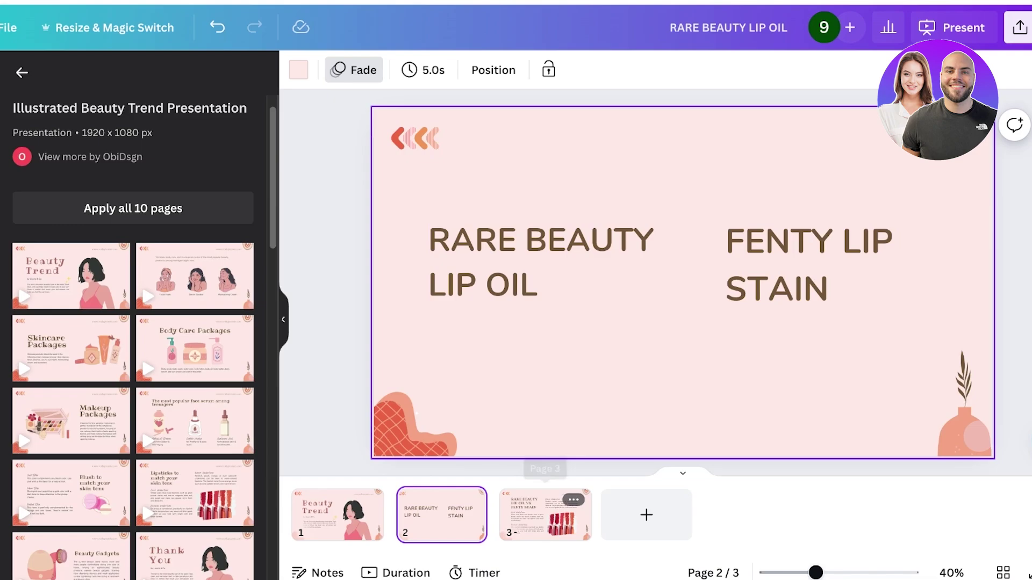
pyautogui.click(545, 515)
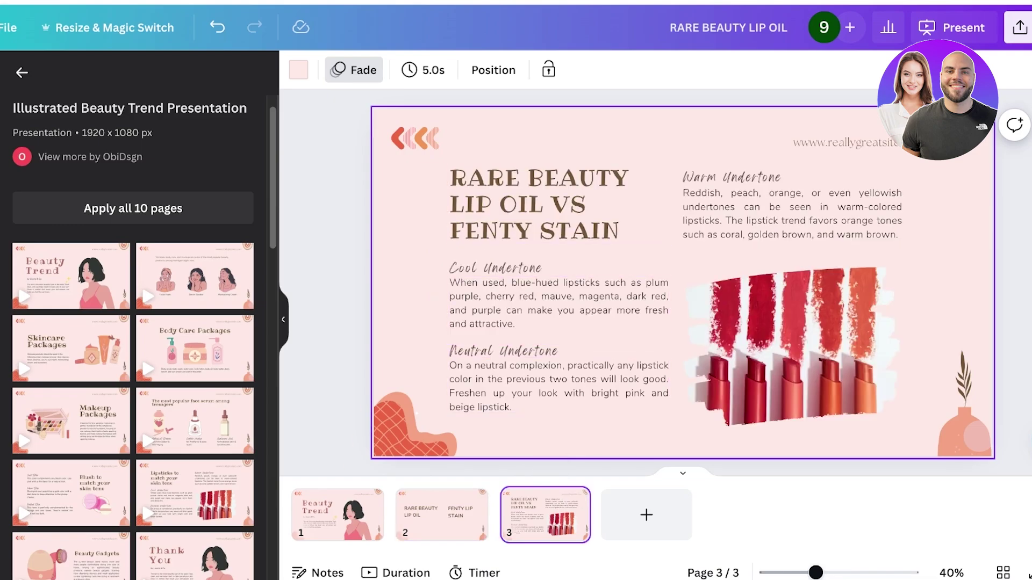
pyautogui.click(646, 514)
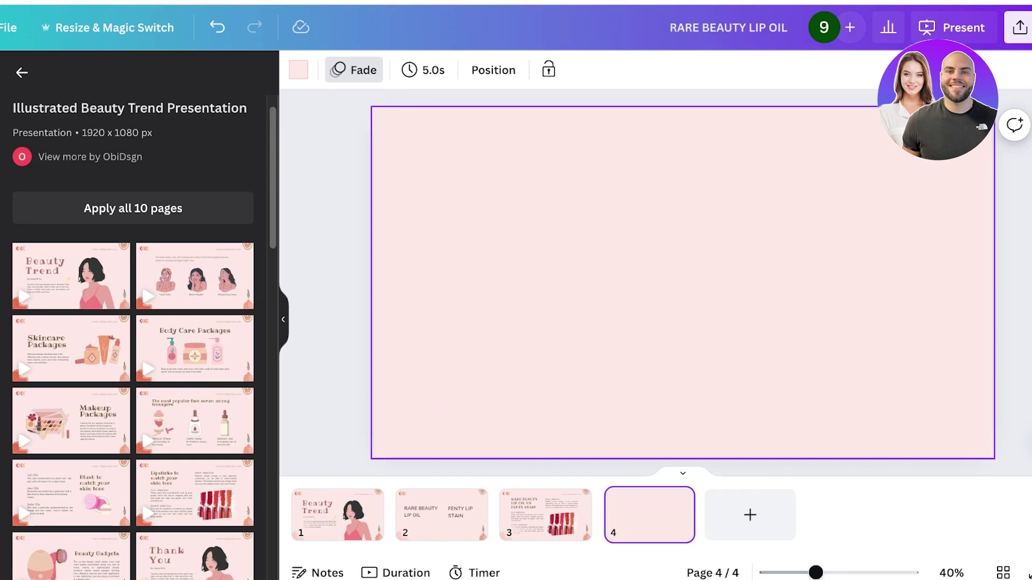
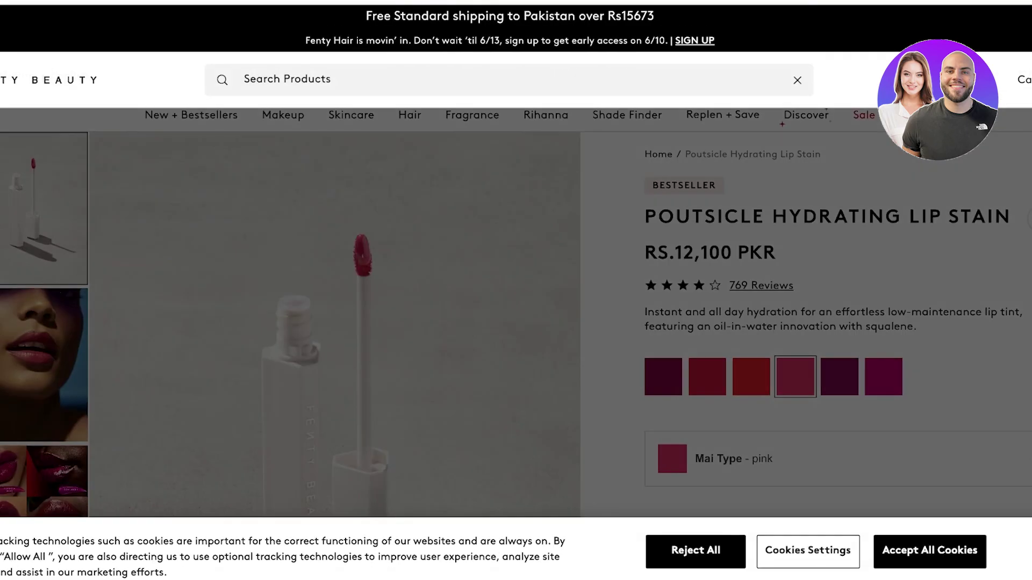
# - Search the Fenty Beauty store site for PERFUME
pyautogui.write('P')
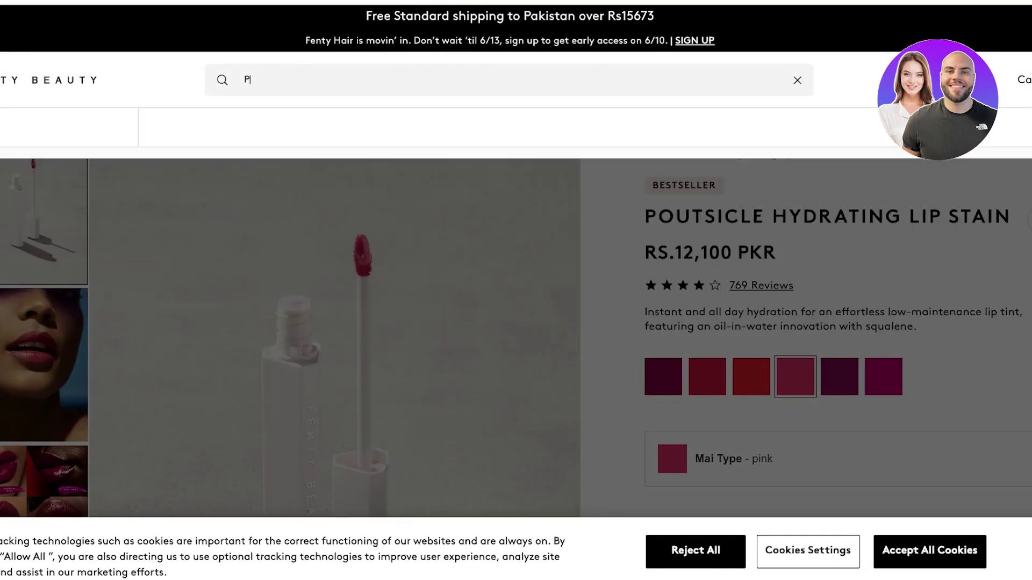
pyautogui.write('ERFUME')
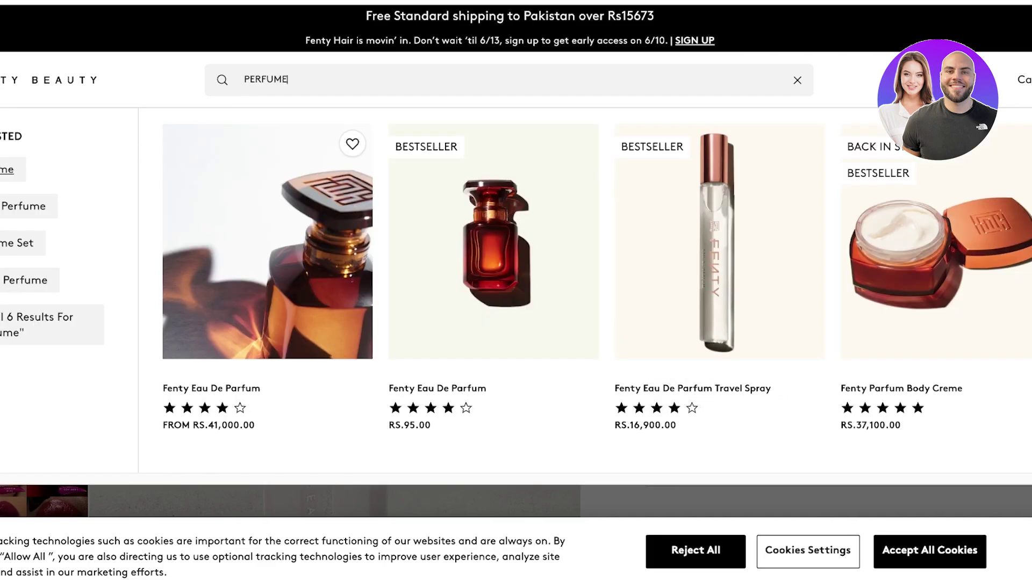
pyautogui.press('Return')
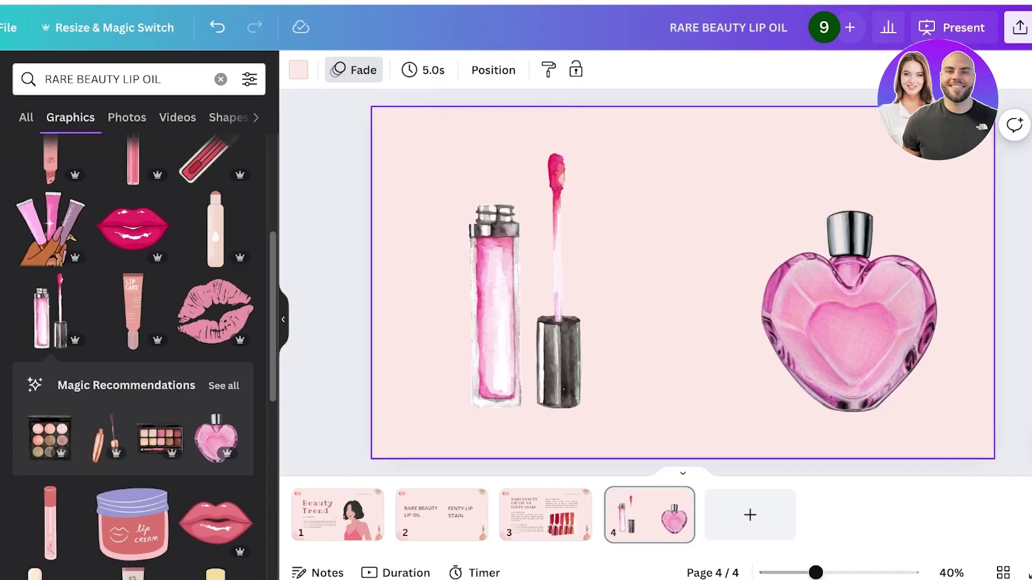
# - Link the heart-shaped perfume bottle graphic on page 4 to the Fenty Beauty store's PERFUME search results page
pyautogui.click(848, 312)
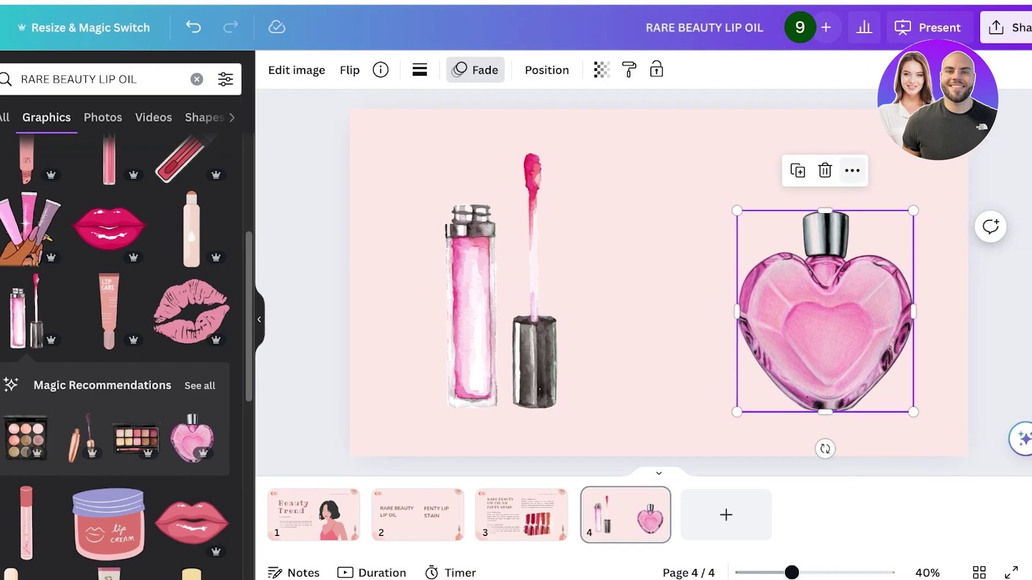
pyautogui.click(833, 170)
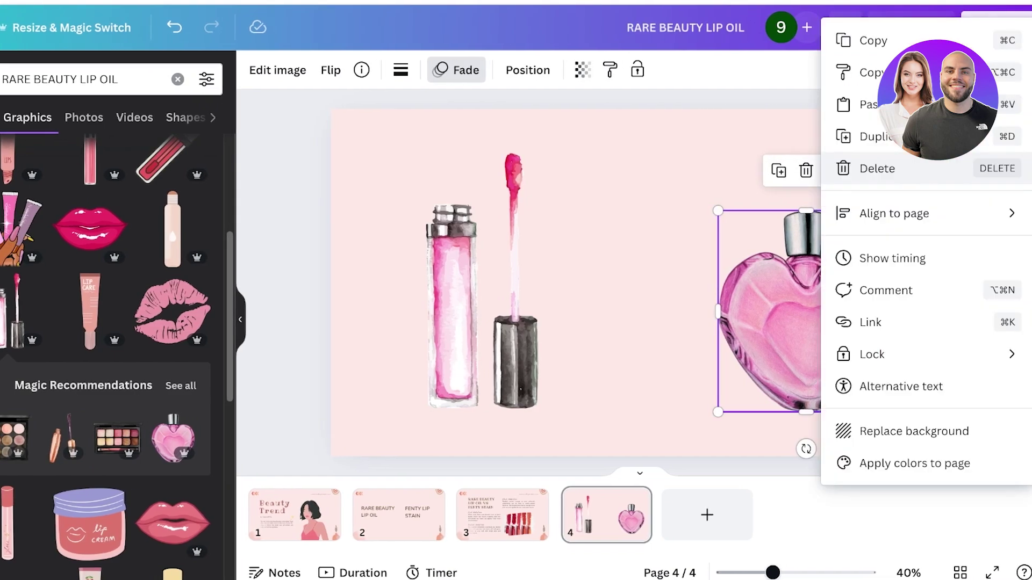
pyautogui.click(871, 320)
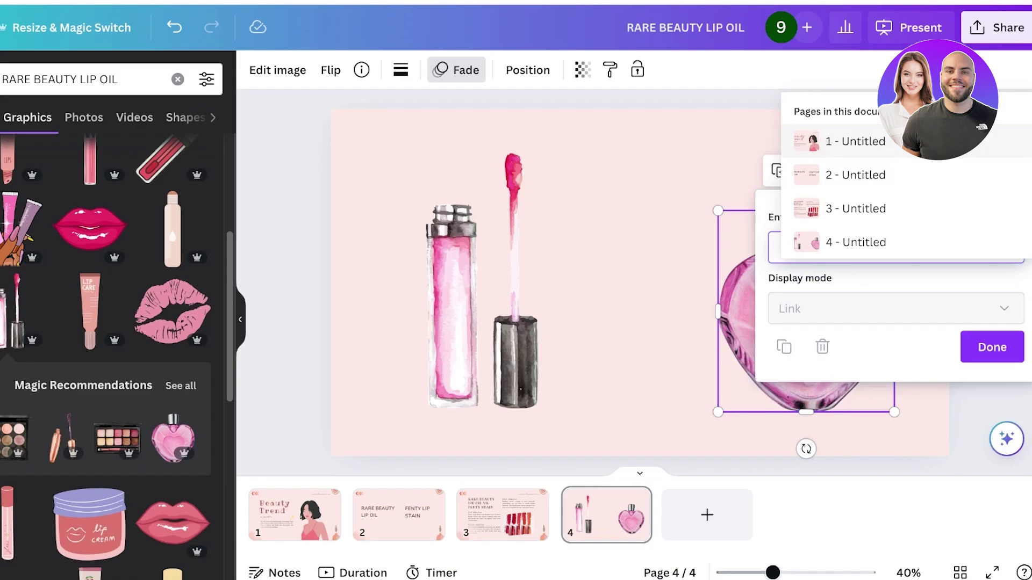
pyautogui.write('https://fentybeauty.com/en-pk/collections/shop?q=PERFUME')
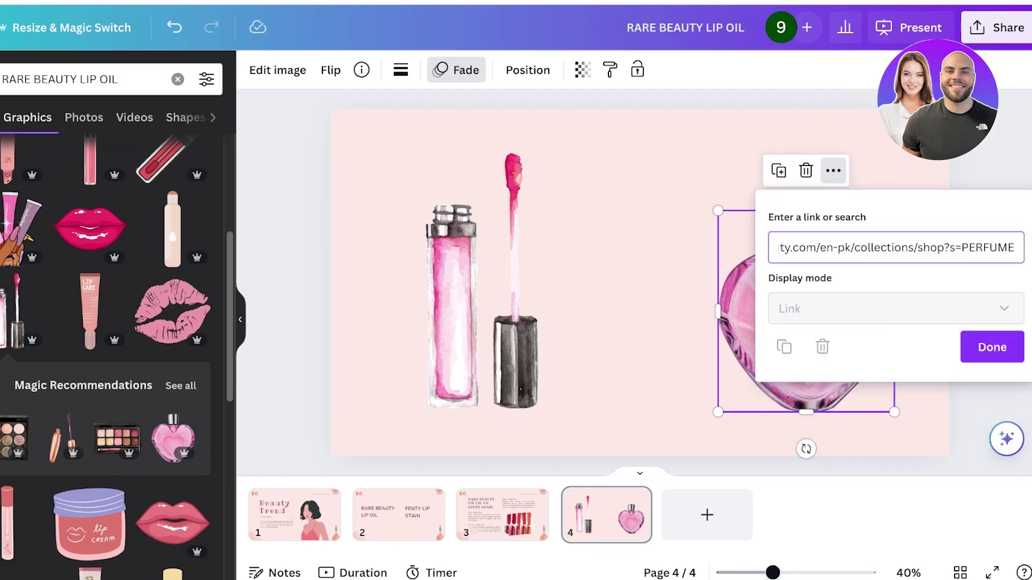
pyautogui.press('Return')
pyautogui.press('Escape')
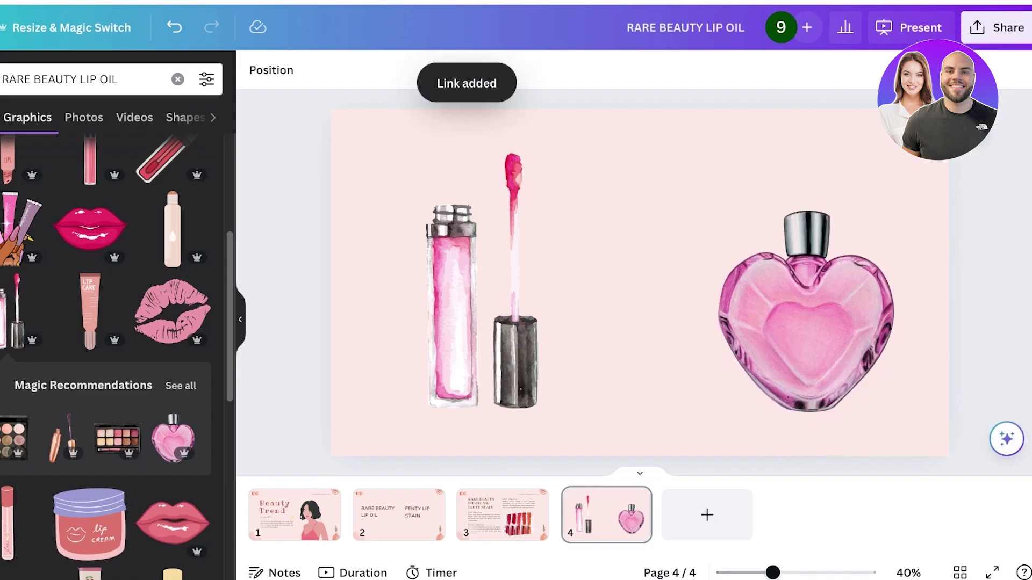
# - Review all four pages of the presentation and return to page 1
pyautogui.click(502, 515)
pyautogui.click(398, 514)
pyautogui.click(294, 514)
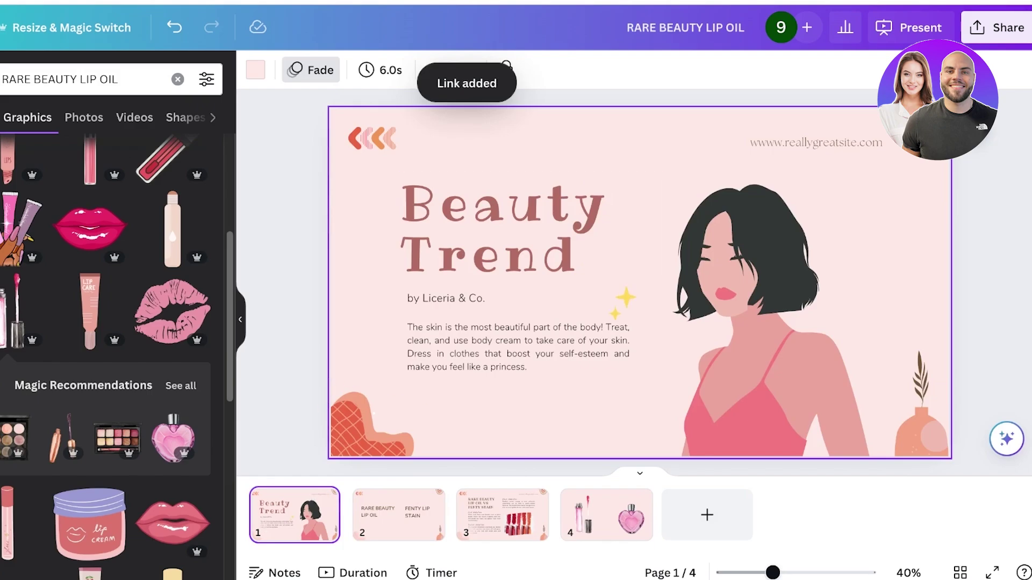
pyautogui.press('pagedown')
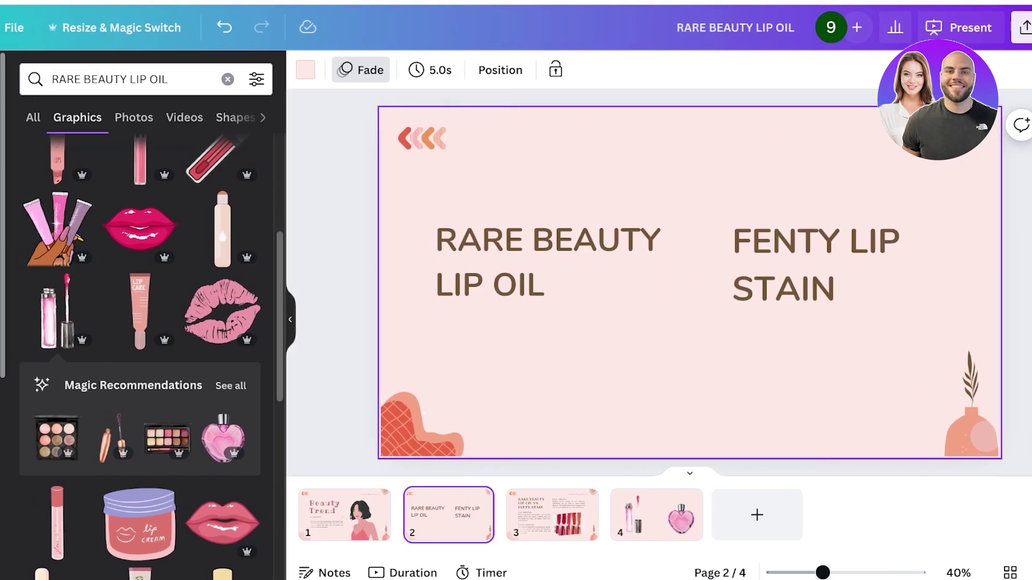
pyautogui.press('pagedown')
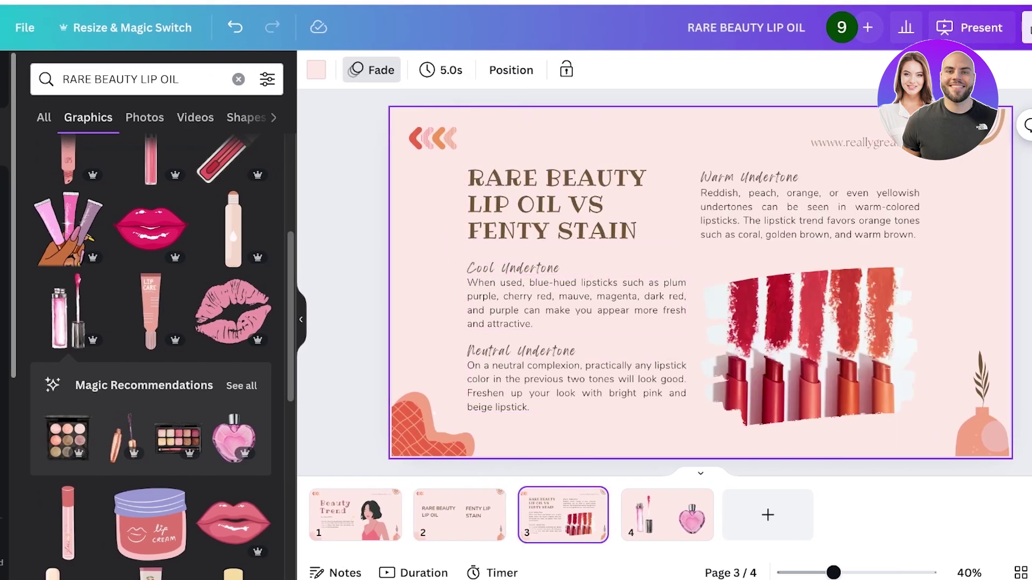
pyautogui.click(691, 500)
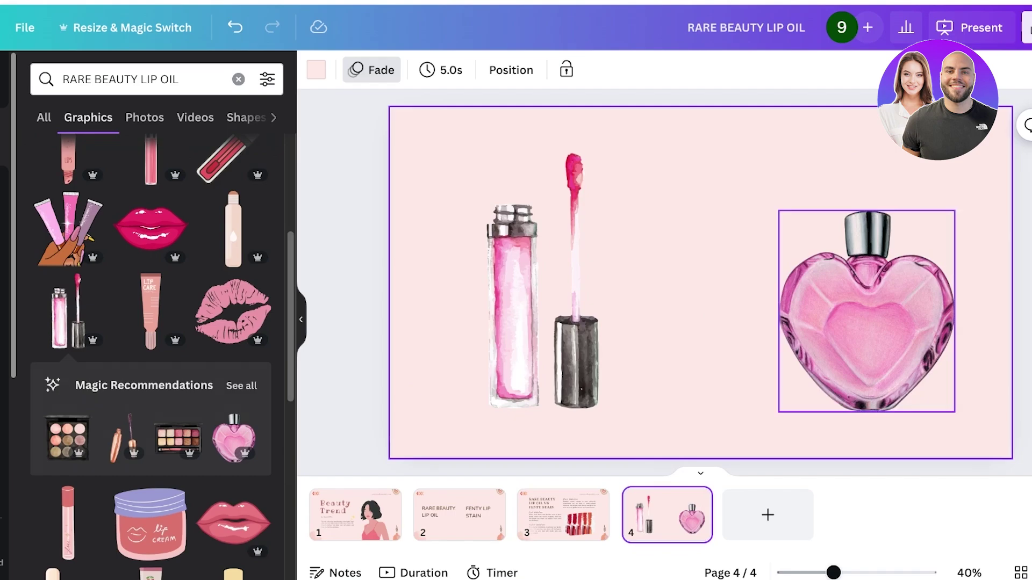
pyautogui.click(355, 514)
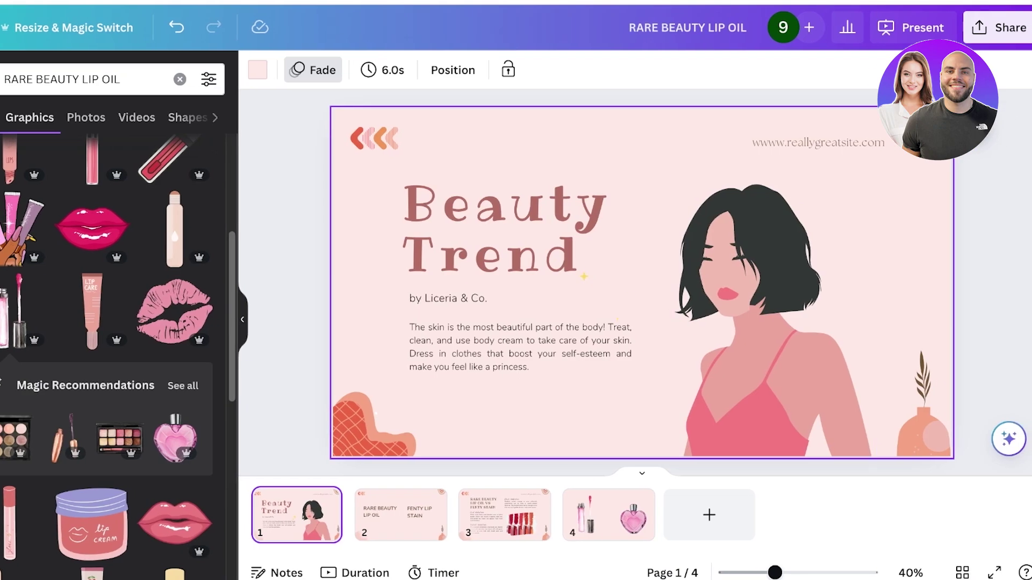
# - Open the design's download settings and choose PDF Standard as the file type for all pages
pyautogui.click(998, 27)
pyautogui.click(774, 431)
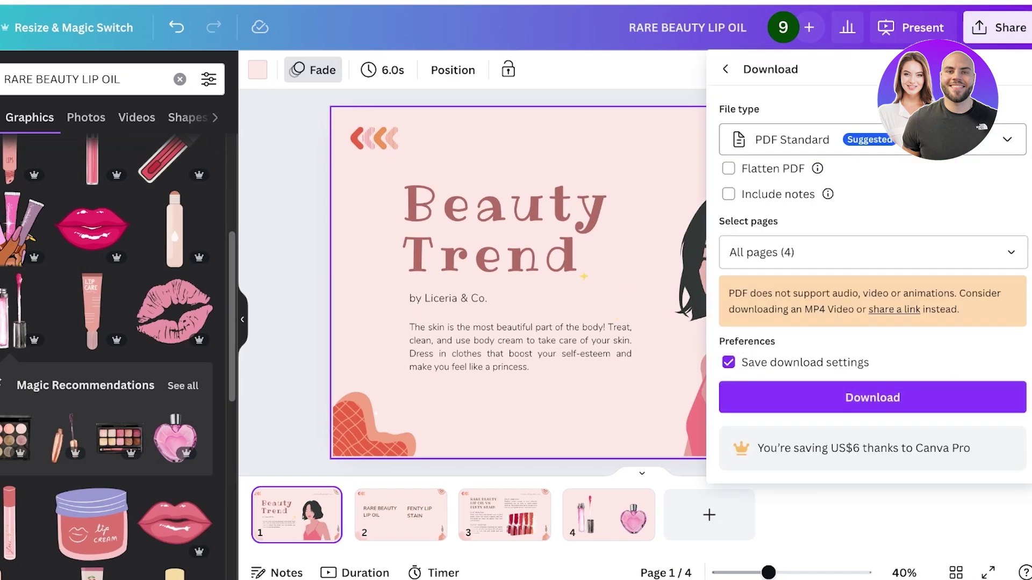
pyautogui.click(872, 140)
pyautogui.click(871, 191)
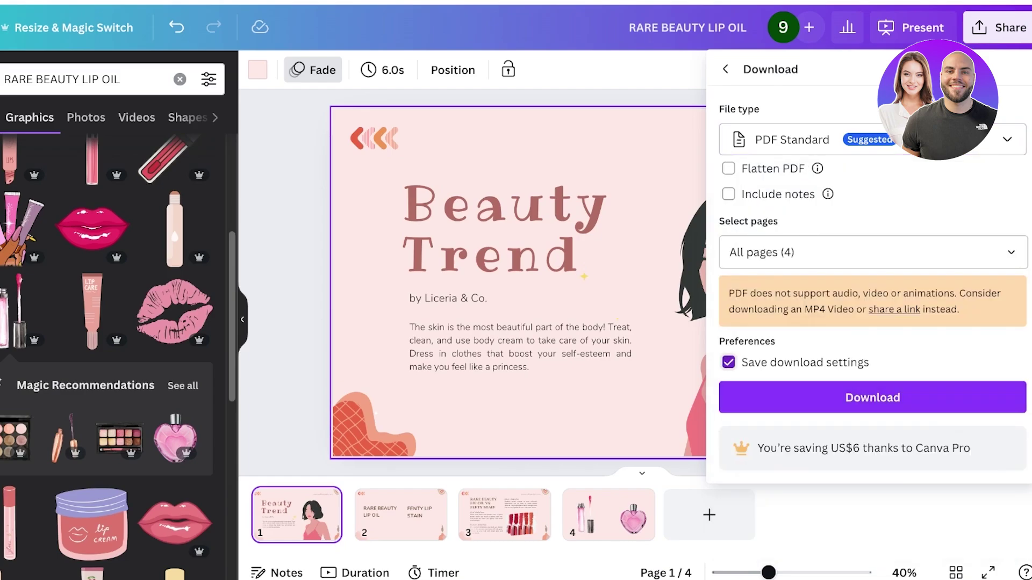
pyautogui.click(728, 362)
# - Look through the file types offered for download, from PDF Standard to GIF
pyautogui.click(872, 139)
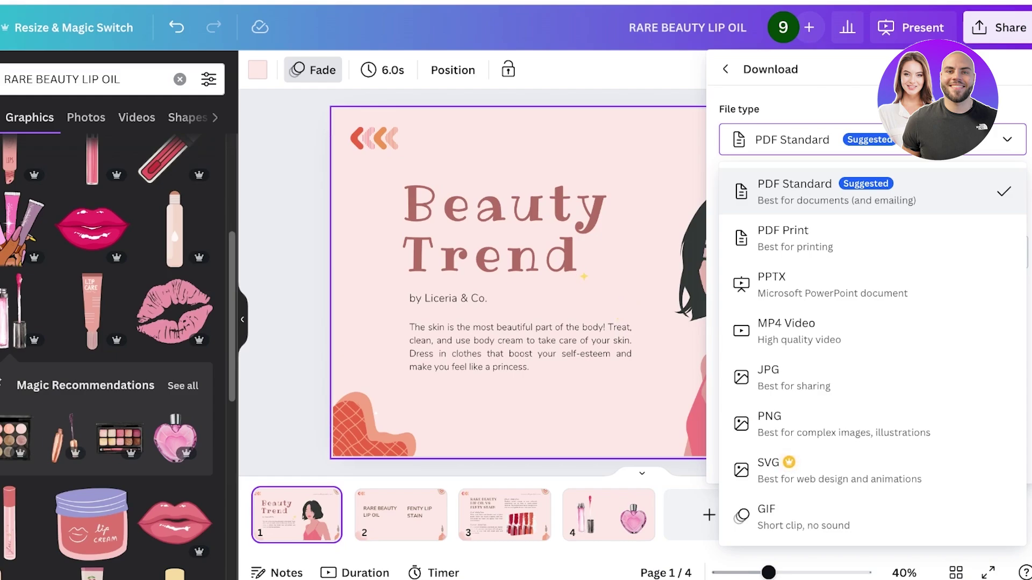
pyautogui.press('Down')
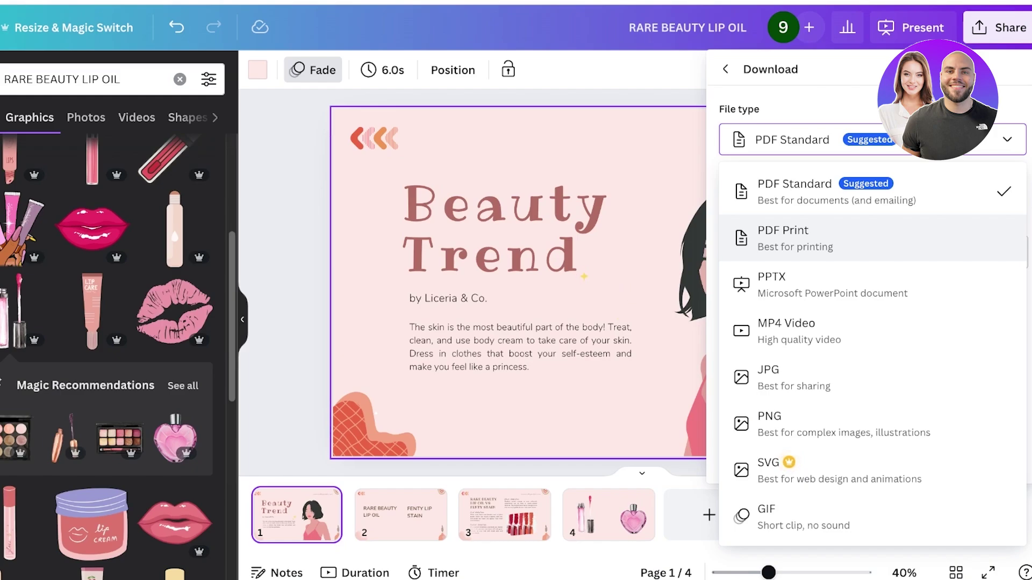
pyautogui.press('Down')
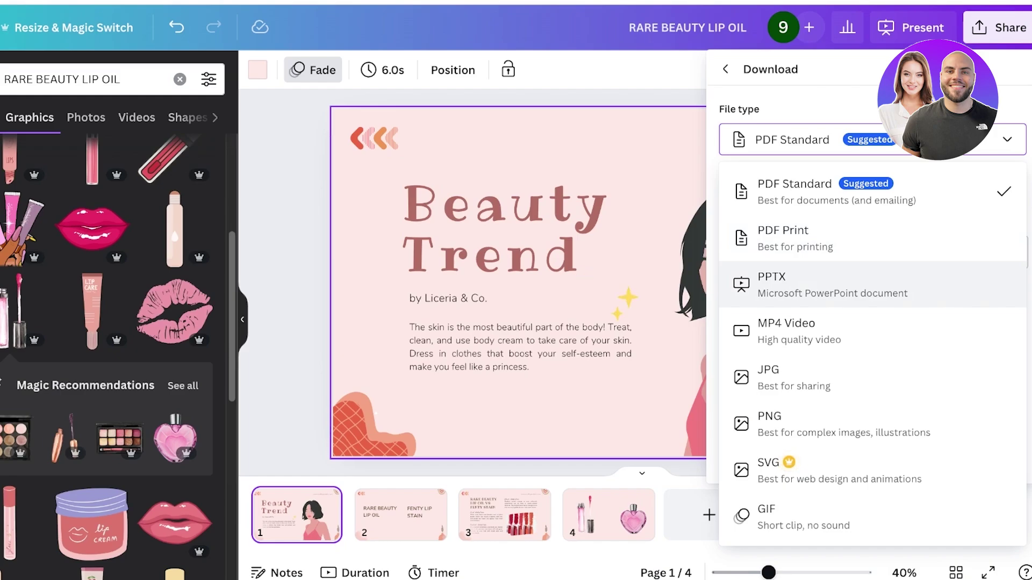
pyautogui.press('Down')
pyautogui.press('Down')
pyautogui.press('Down')
pyautogui.press('Up')
pyautogui.press('Up')
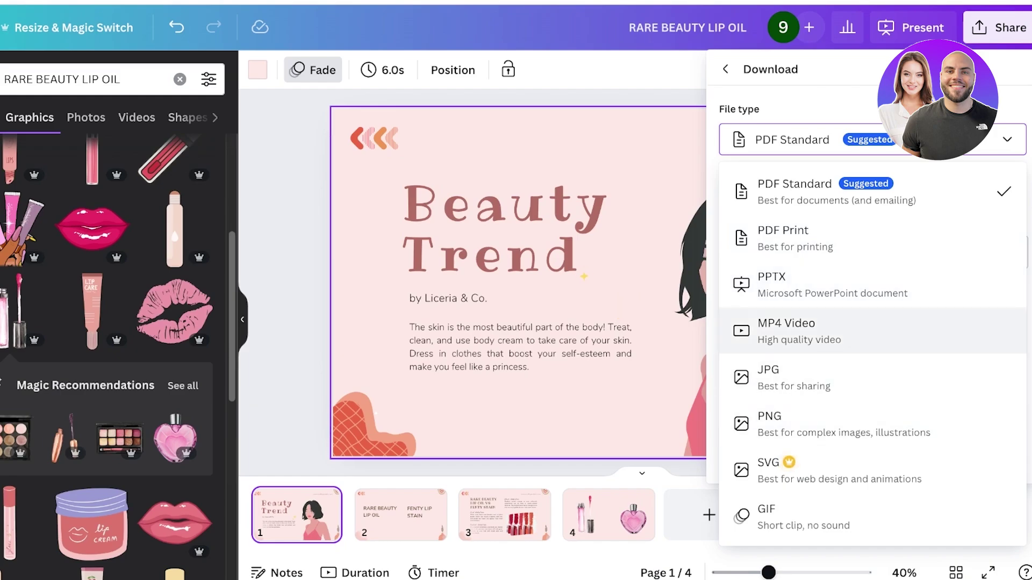
pyautogui.press('Down')
pyautogui.press('Down')
pyautogui.press('Down')
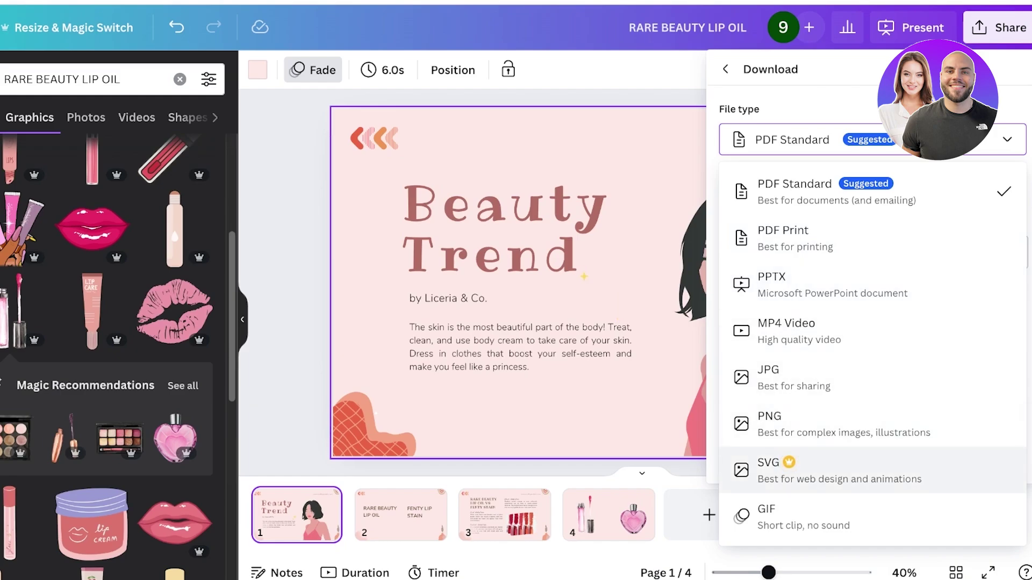
pyautogui.press('Down')
pyautogui.press('Up')
pyautogui.press('Up')
pyautogui.press('Up')
pyautogui.press('Up')
pyautogui.press('Up')
pyautogui.press('Up')
pyautogui.press('Up')
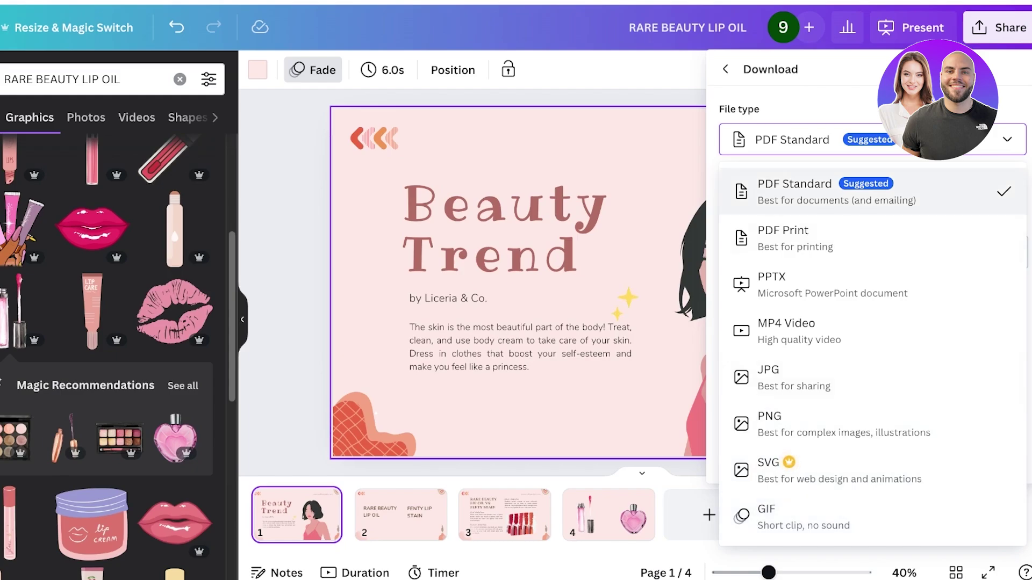
# - Download all four pages of the design as a PDF Standard file
pyautogui.press('Return')
pyautogui.press('Return')
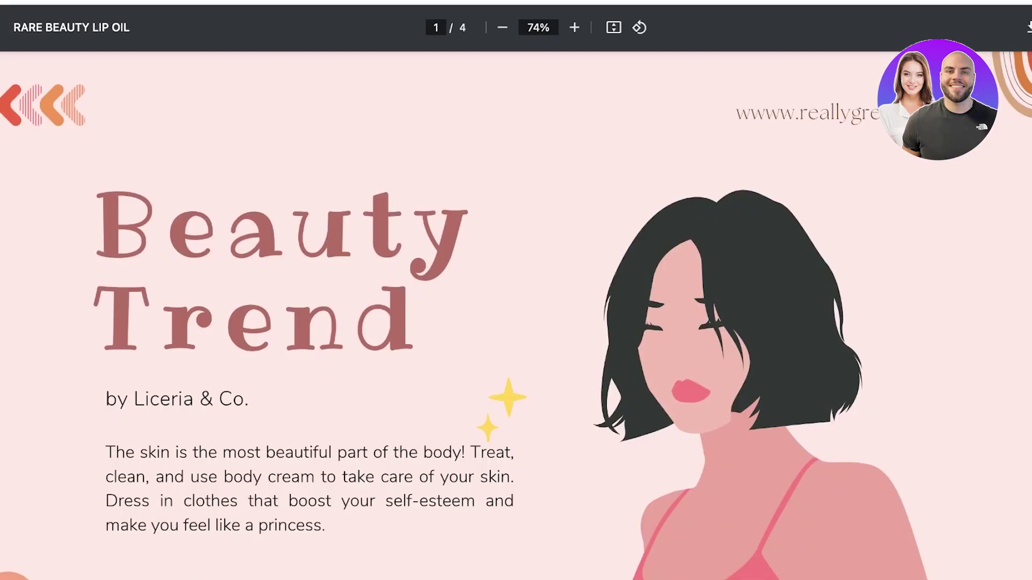
# - Examine the pages of the downloaded RARE BEAUTY LIP OIL PDF
pyautogui.scroll(-15, 516, 314)
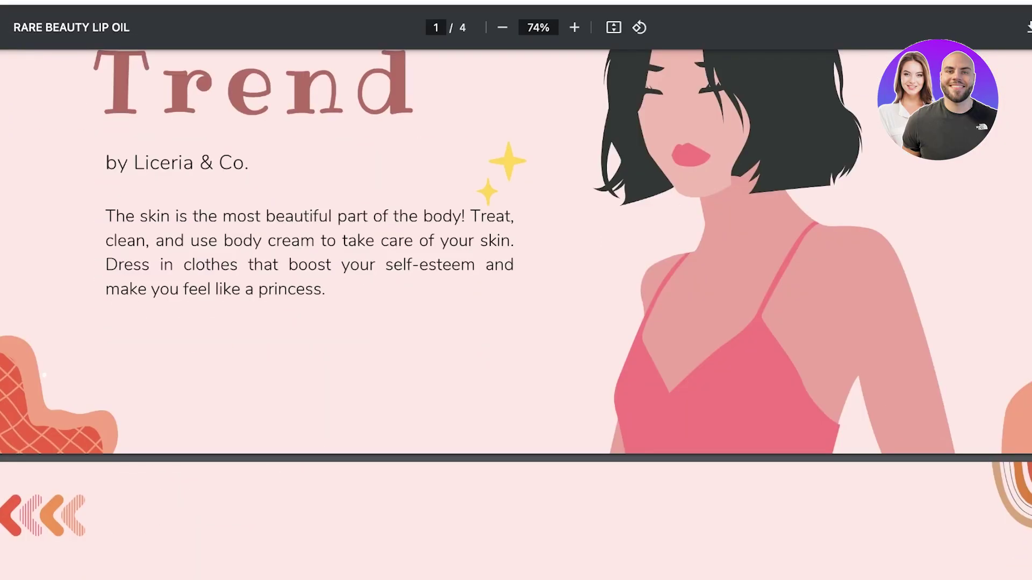
pyautogui.scroll(3, 516, 314)
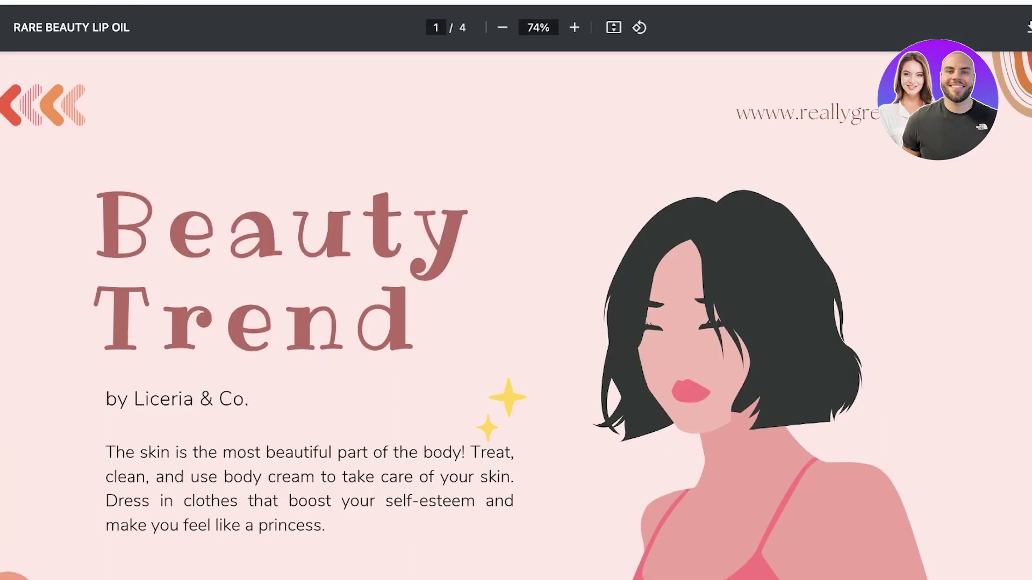
pyautogui.scroll(-15, 515, 314)
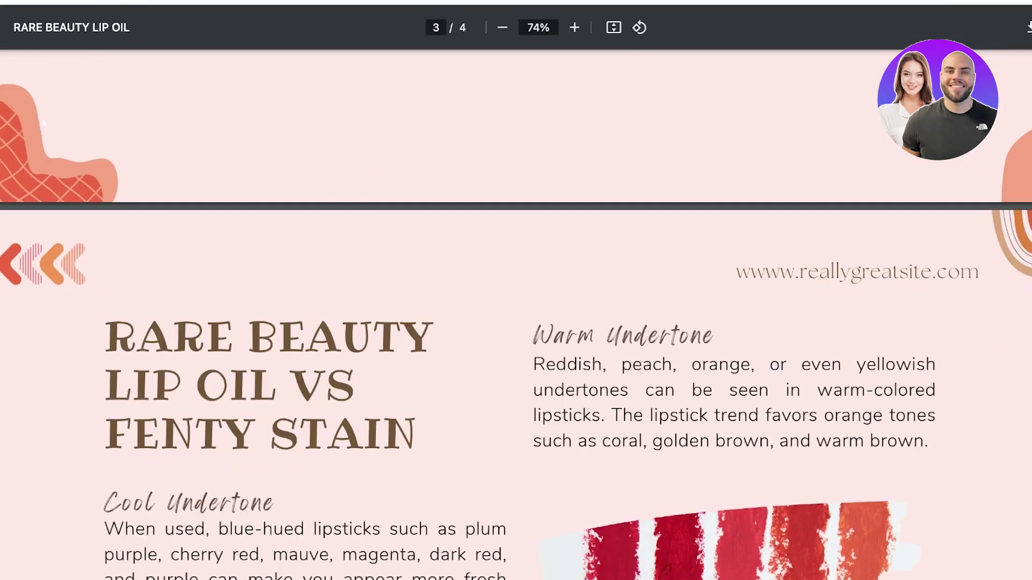
pyautogui.scroll(4, 515, 314)
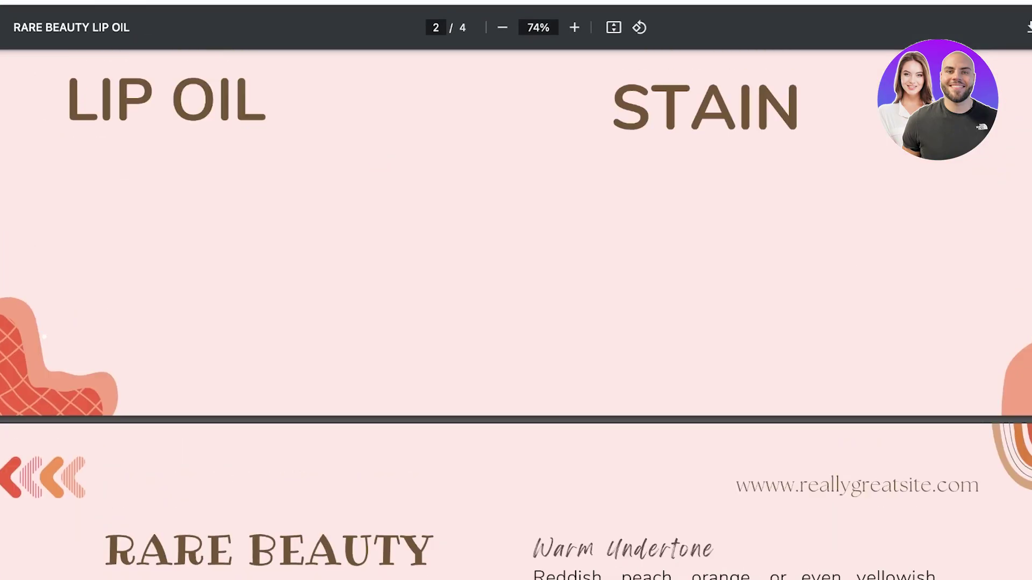
pyautogui.scroll(3, 516, 315)
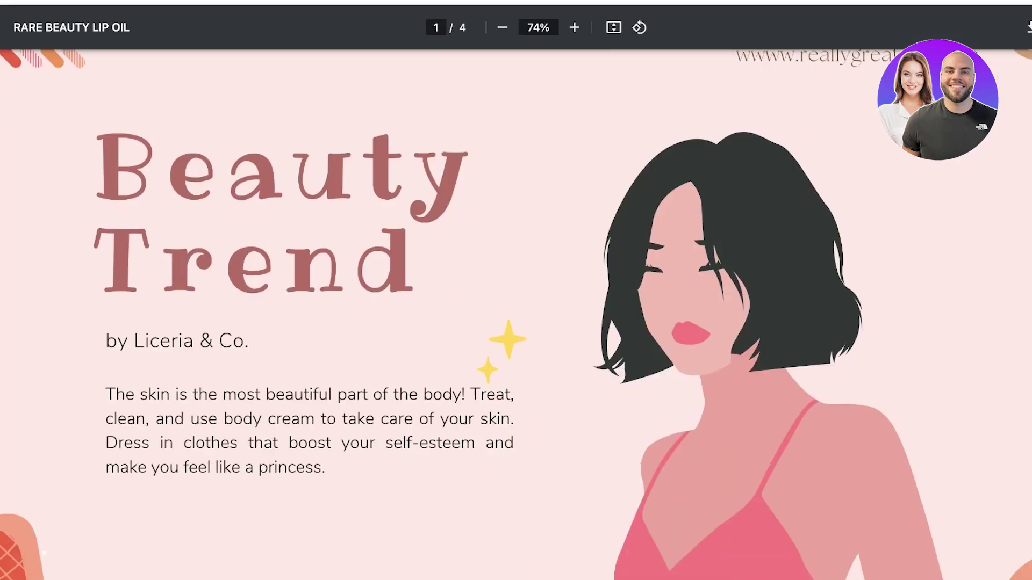
pyautogui.scroll(-15, 516, 315)
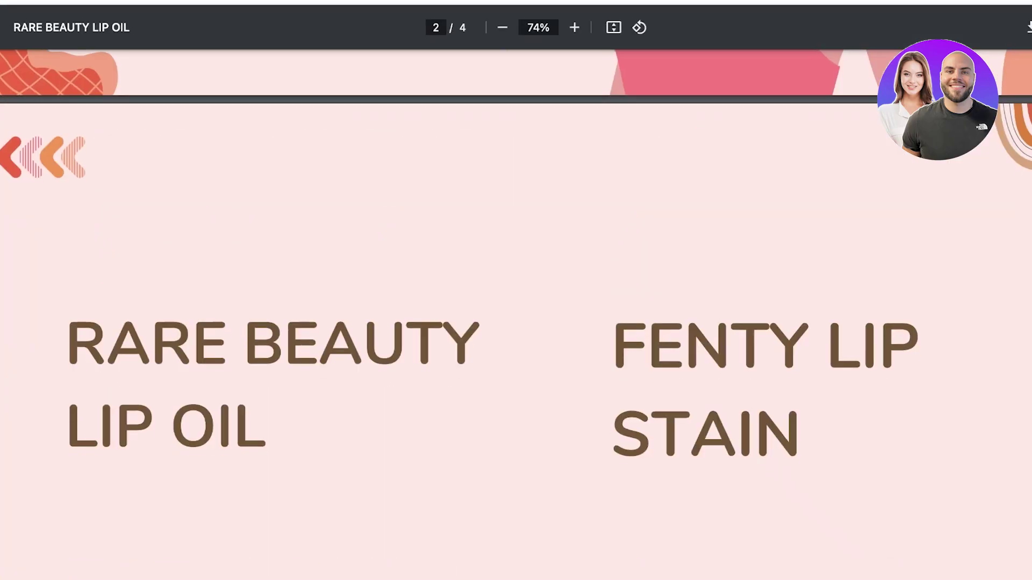
pyautogui.scroll(-2, 516, 315)
pyautogui.scroll(1, 516, 314)
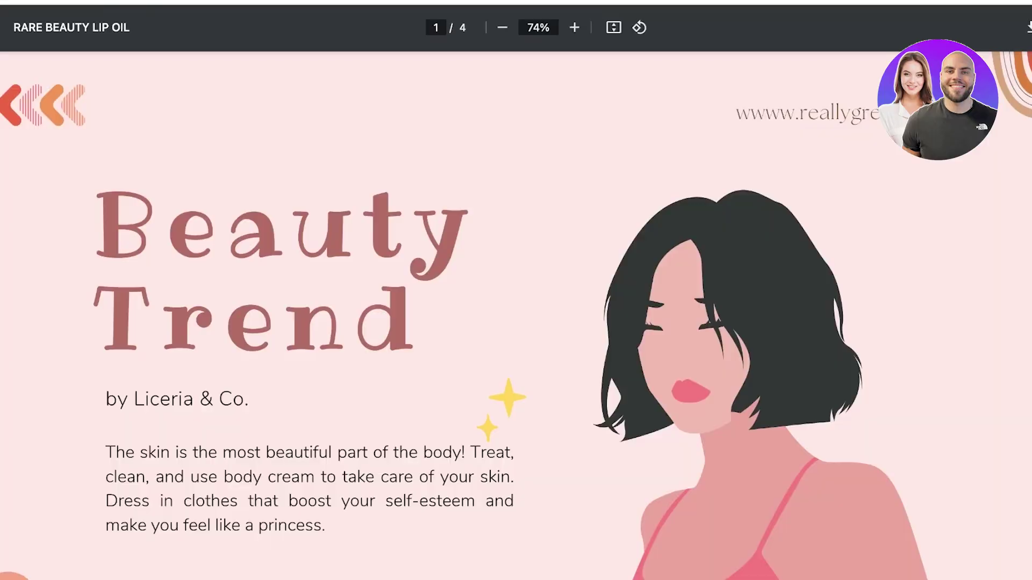
pyautogui.scroll(-15, 516, 314)
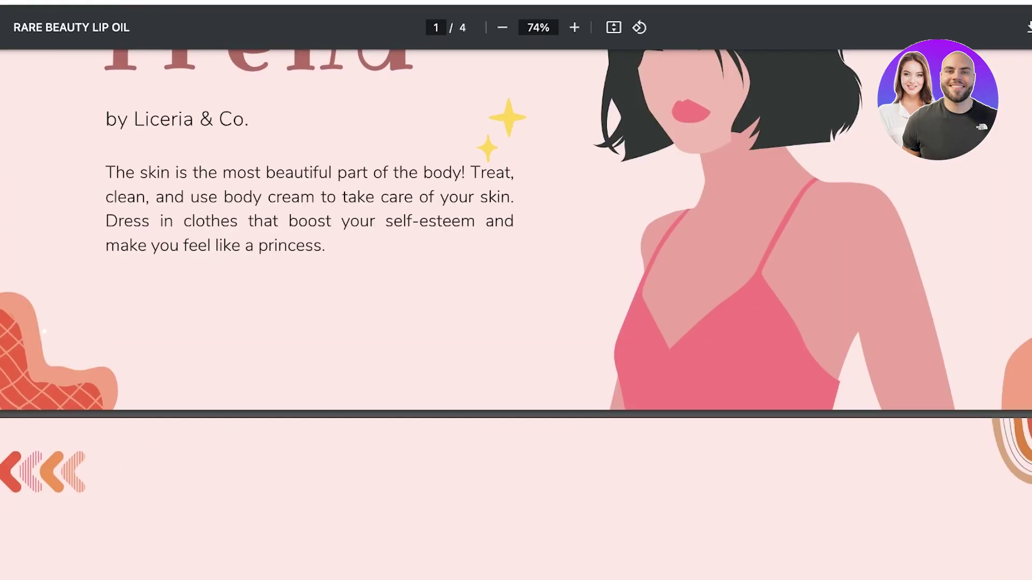
pyautogui.scroll(8, 516, 314)
pyautogui.scroll(3, 516, 314)
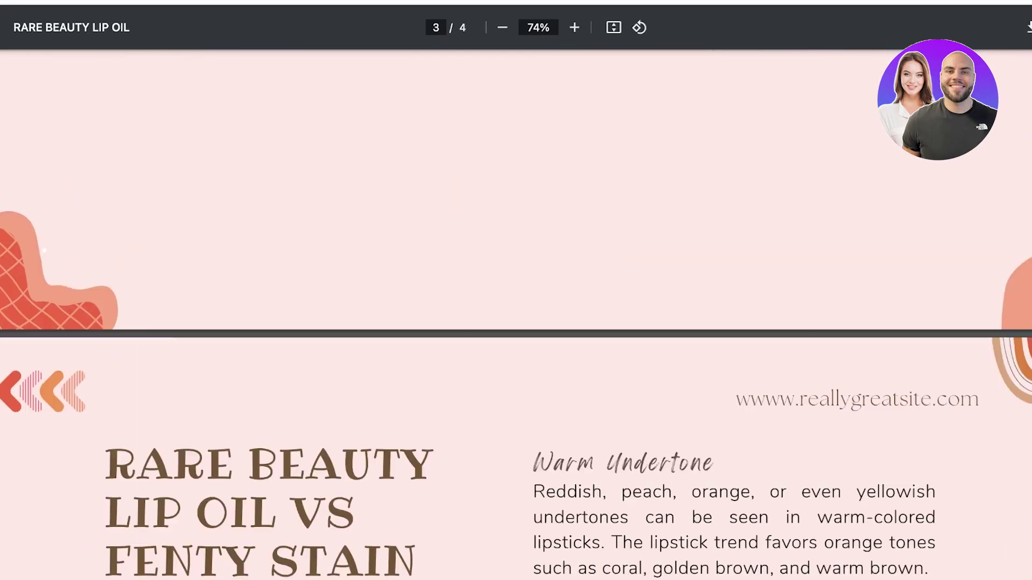
pyautogui.scroll(-5, 516, 314)
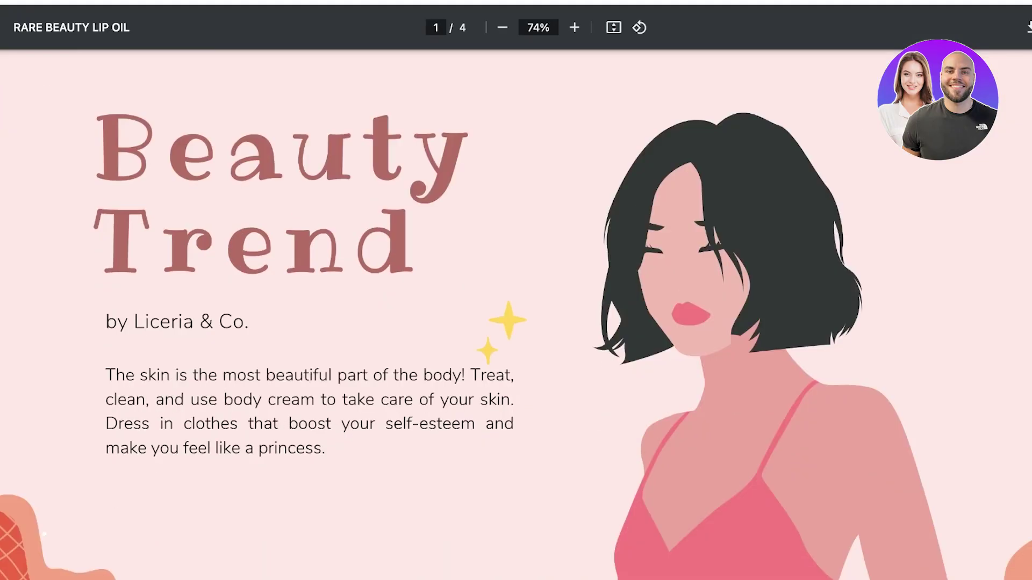
# - Test the PDF's Fenty lip stain and perfume bottle links and examine the store pages they open
pyautogui.scroll(-20, 515, 314)
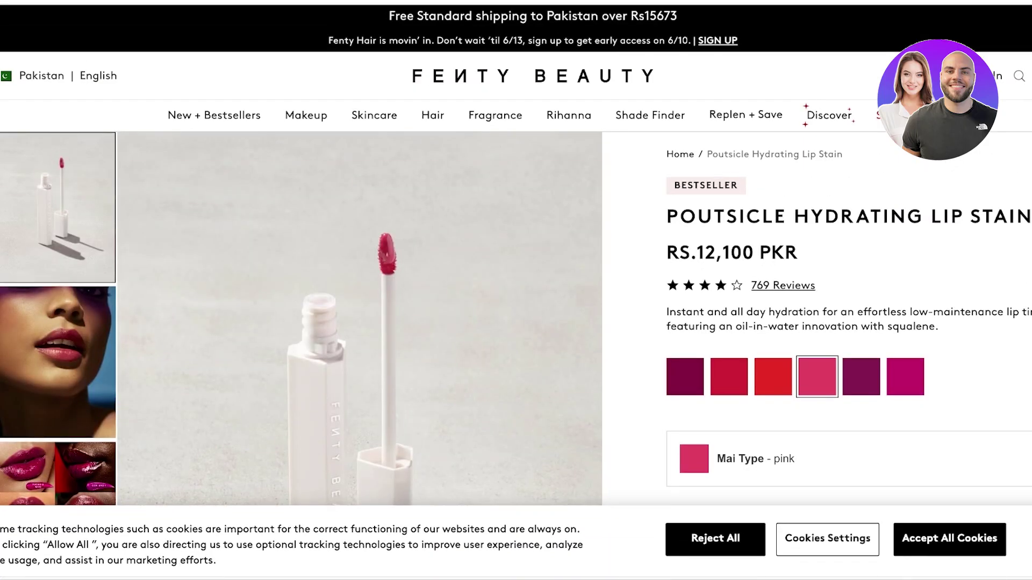
pyautogui.scroll(-10, 516, 314)
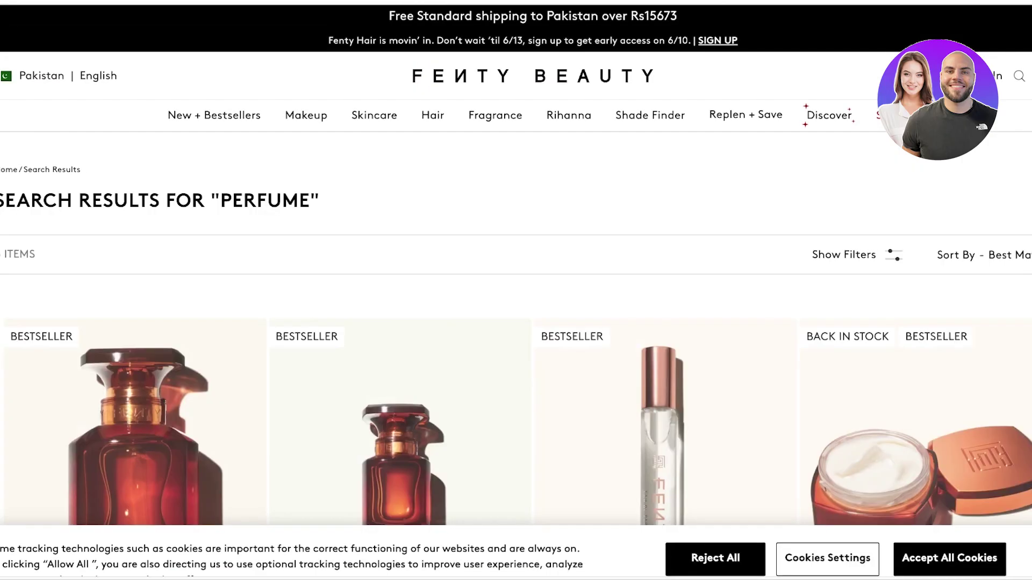
pyautogui.scroll(-12, 516, 295)
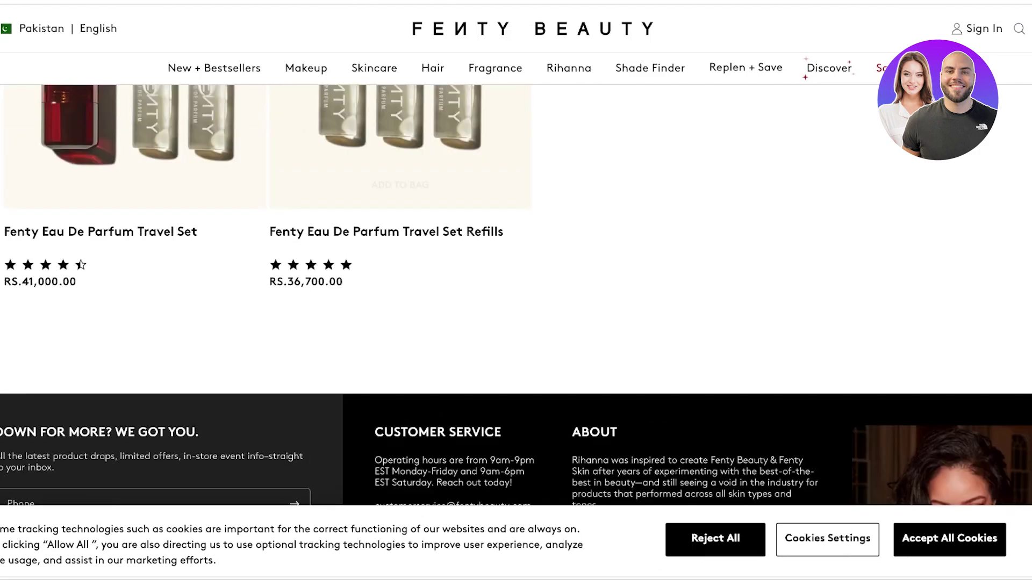
pyautogui.scroll(10, 400, 269)
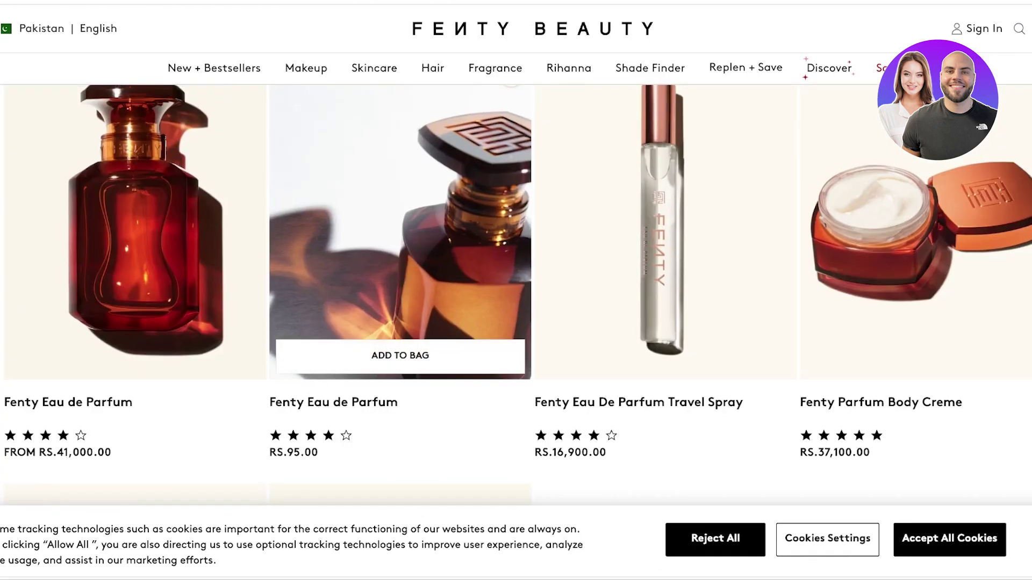
pyautogui.scroll(3, 400, 269)
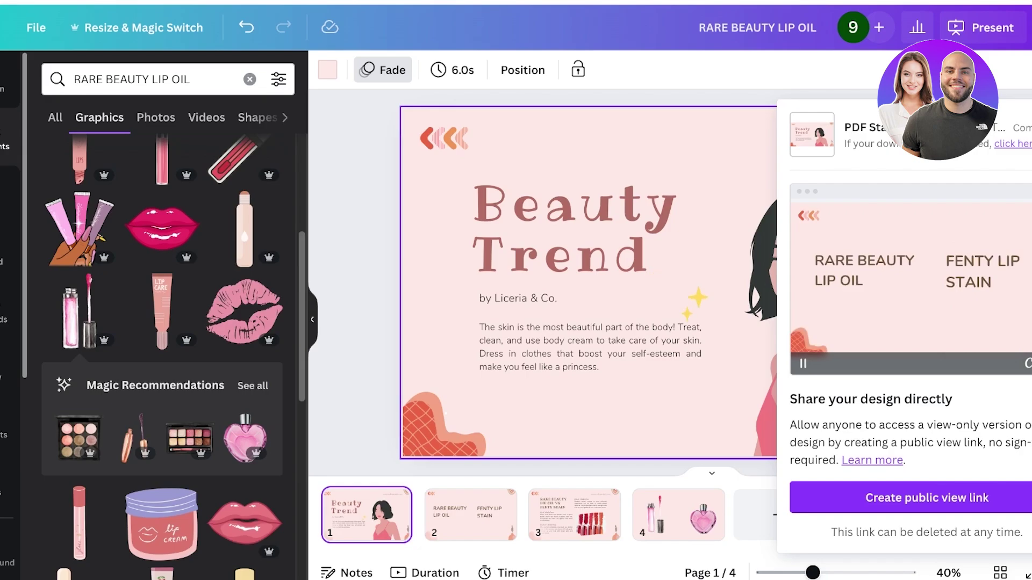
# - Return to the Canva design and close the download completion panel
pyautogui.press('Escape')
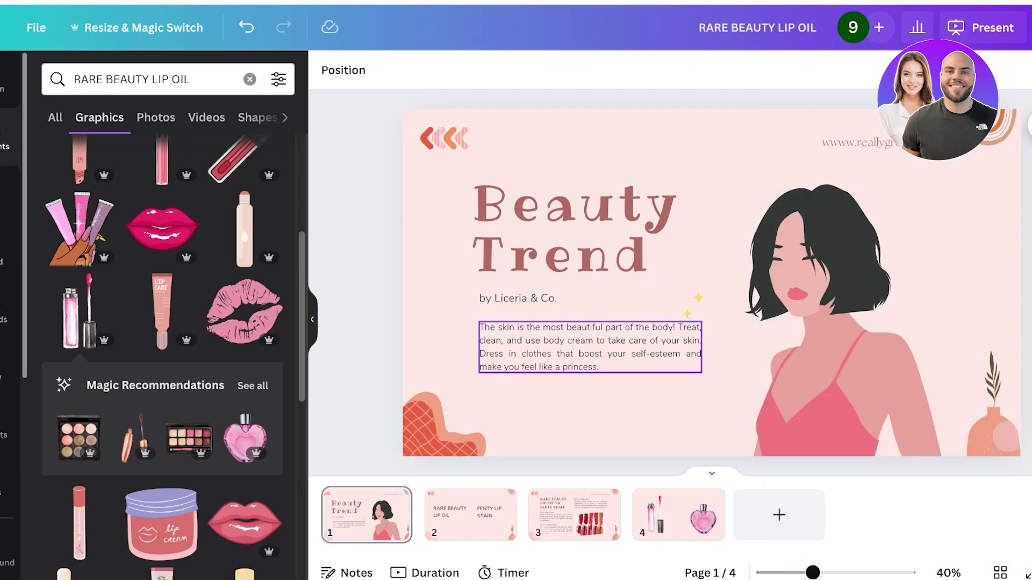